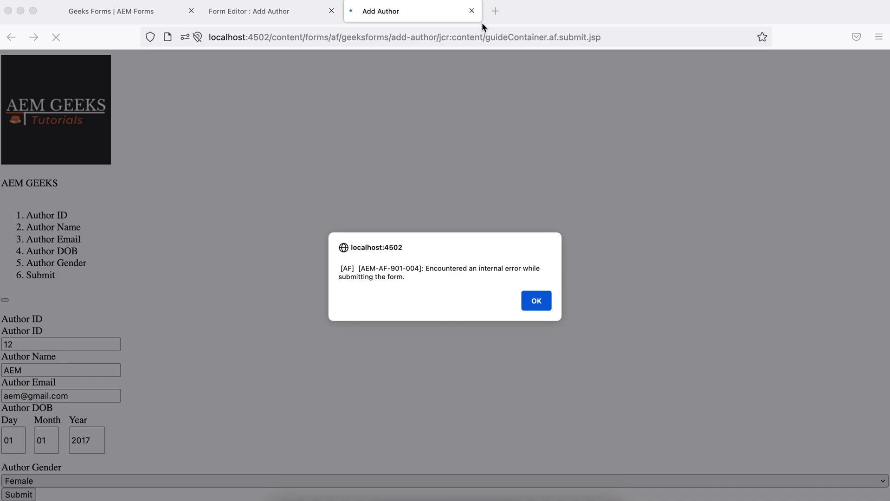
Close the preview tab showing the AEM-AF-901-004 submission error to get back to the form editor.
click(472, 11)
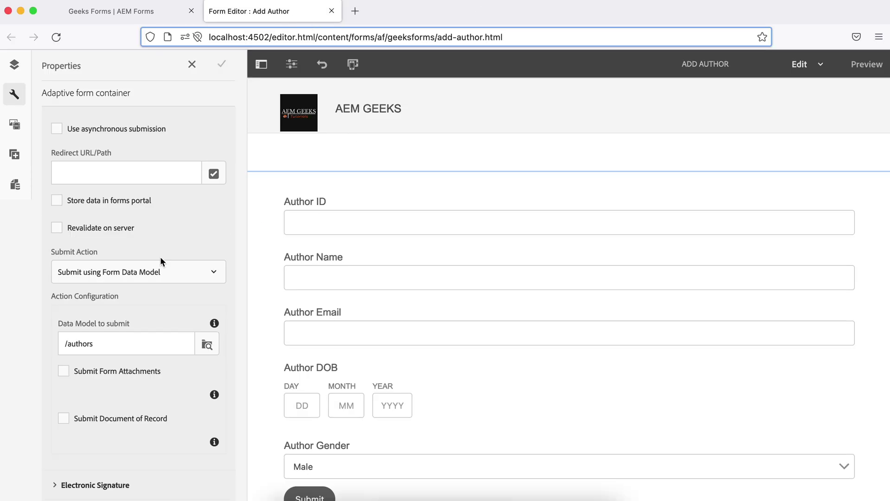
Open the Author ID text box's properties and find its empty Bind Reference under name author_id.
scroll(161, 261, down, 1)
scroll(161, 254, up, 4)
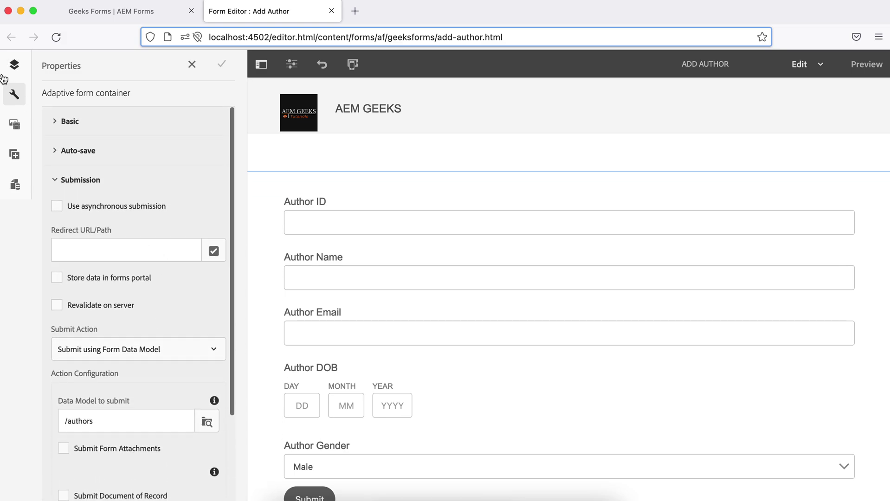
click(13, 97)
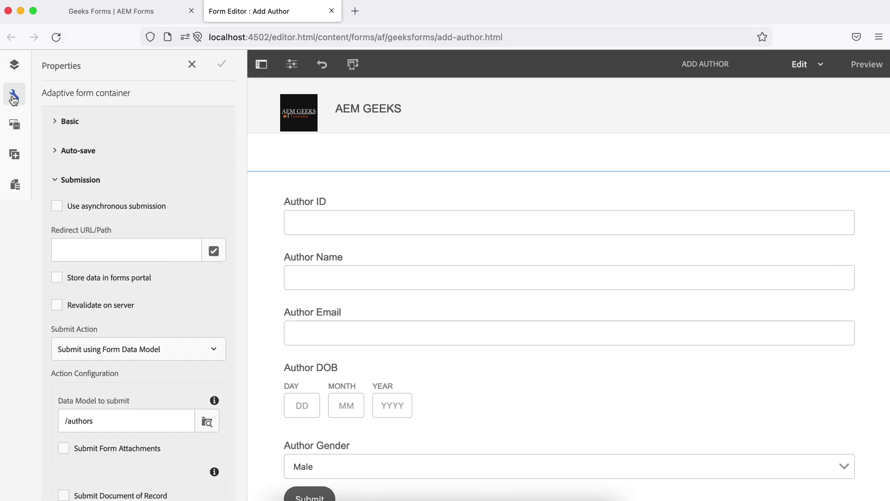
click(375, 208)
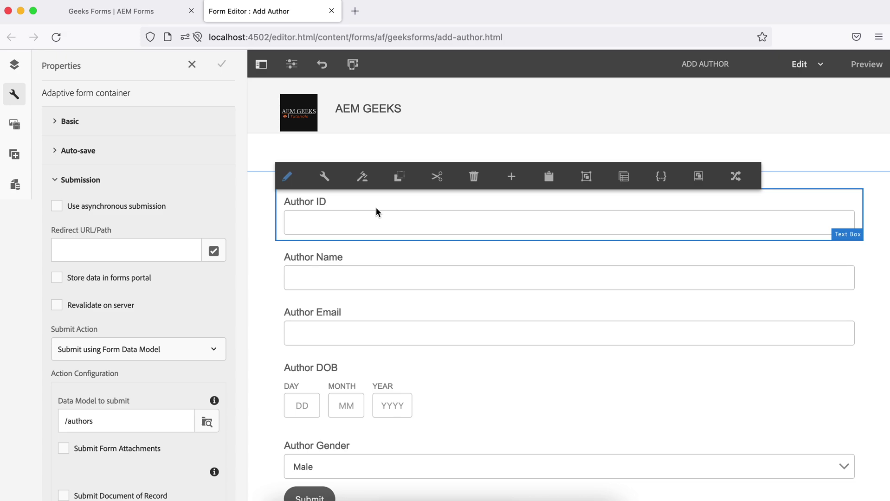
click(192, 66)
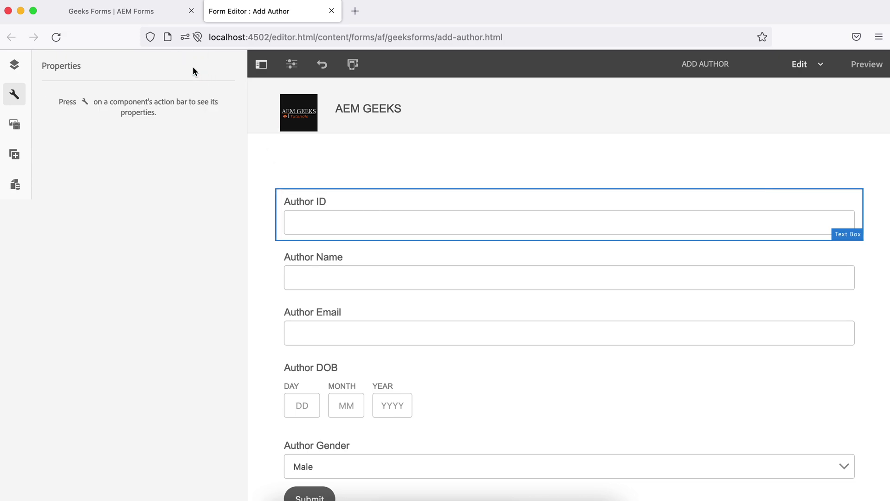
click(324, 177)
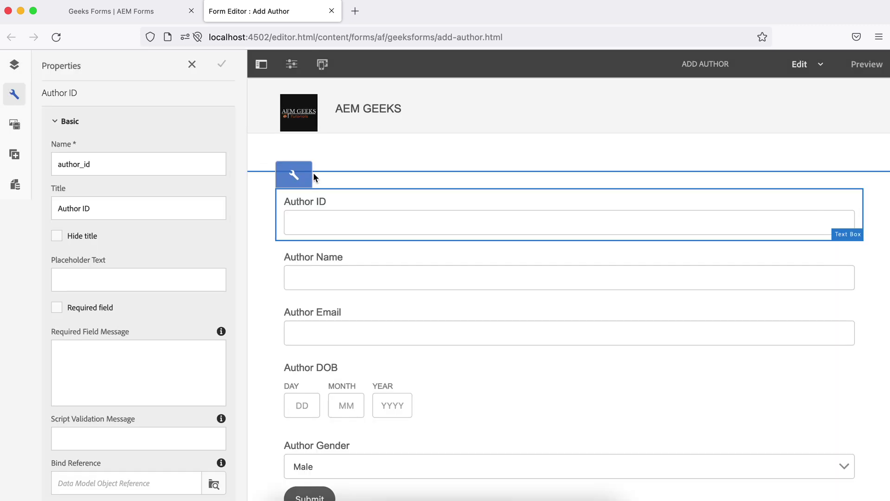
scroll(168, 247, down, 3)
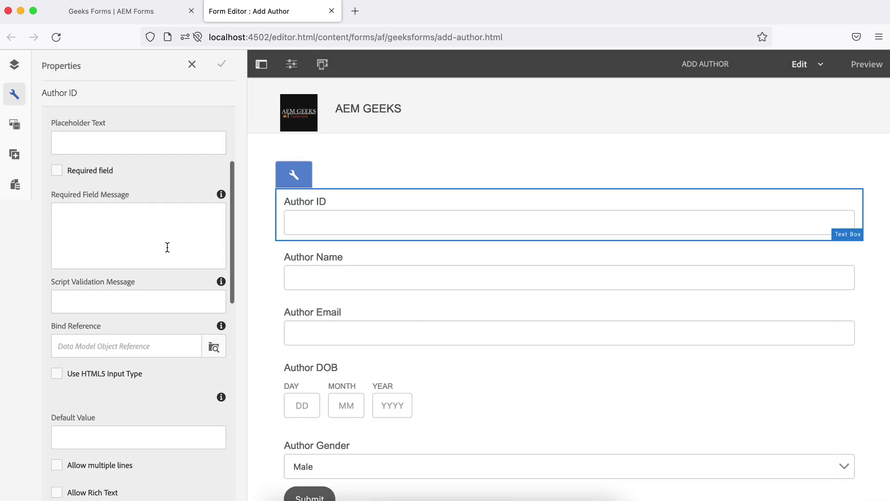
scroll(147, 327, down, 1)
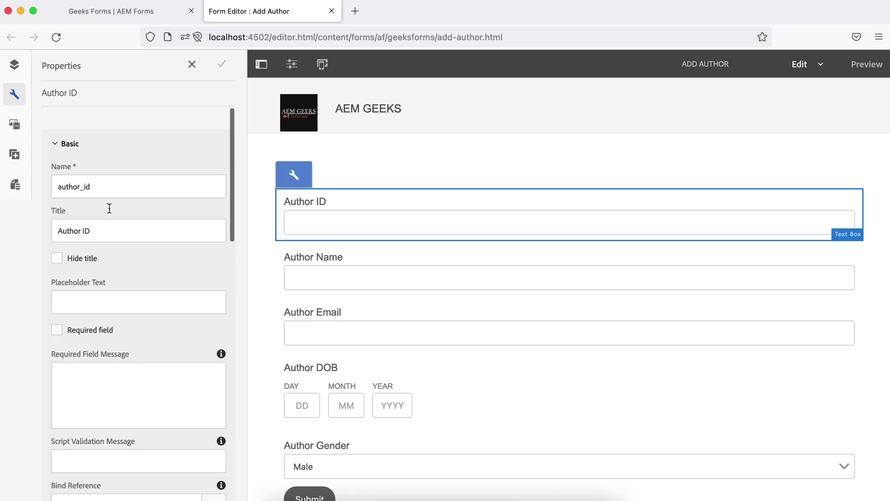
Check the Form Container's submission: Submit using Form Data Model with /authors as the data model.
click(13, 70)
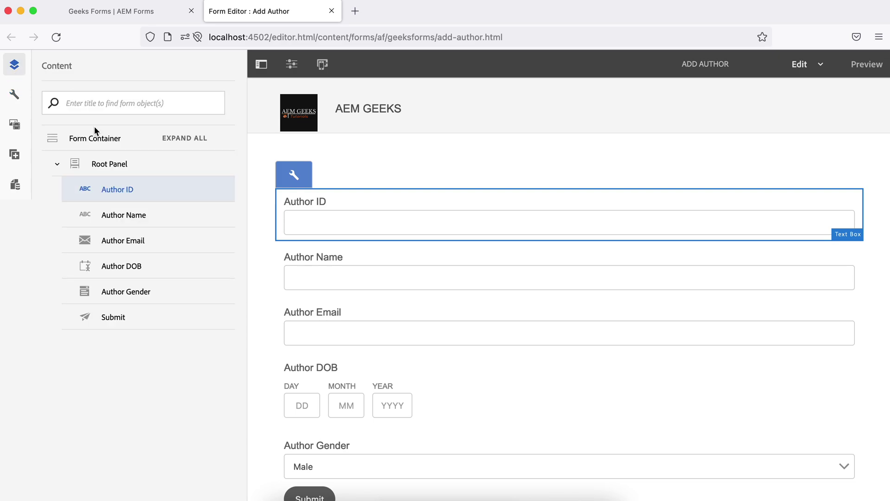
click(170, 139)
click(221, 138)
scroll(177, 333, down, 5)
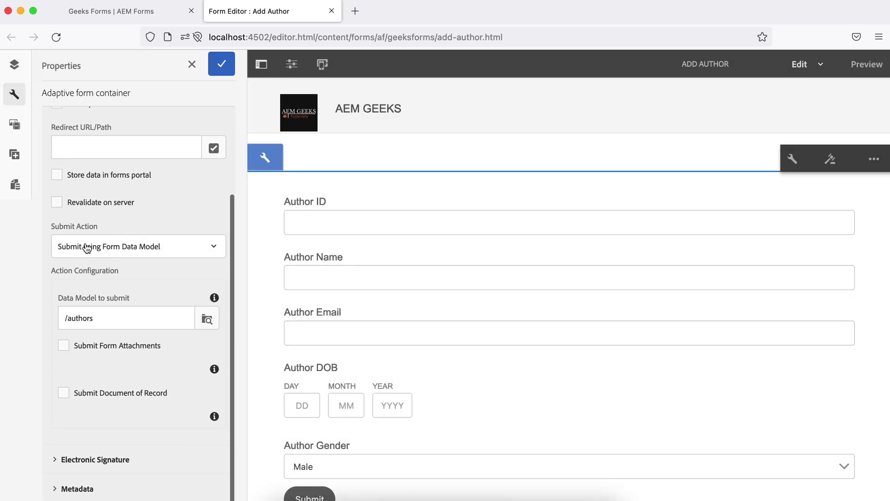
click(182, 248)
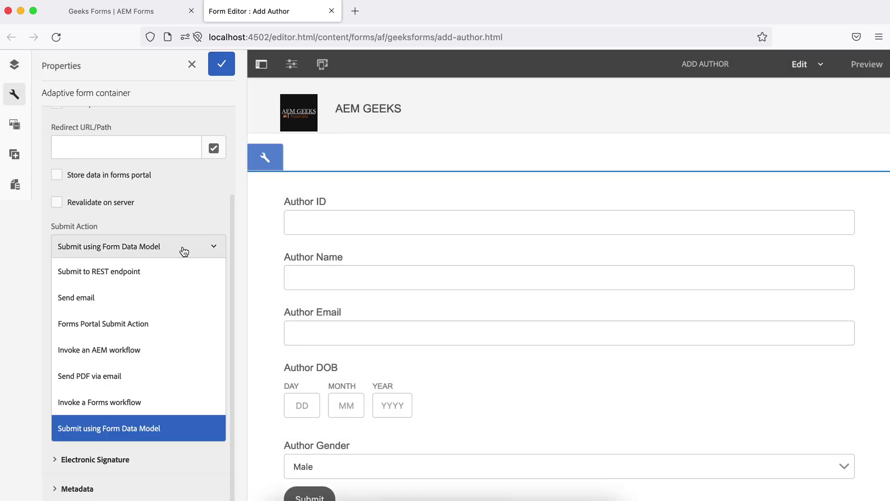
click(184, 250)
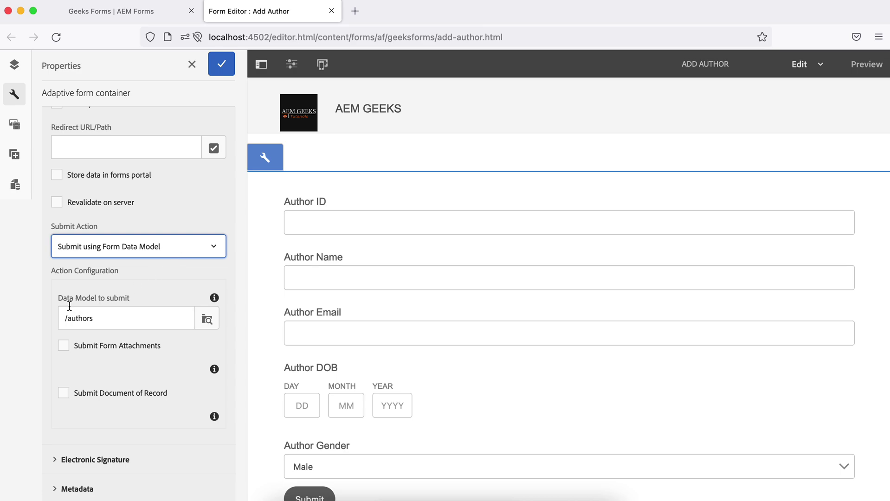
click(207, 319)
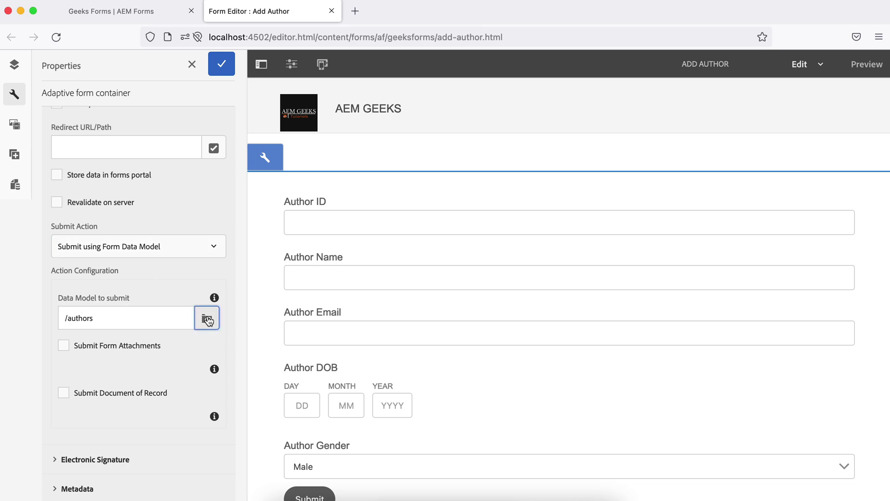
click(181, 70)
click(363, 209)
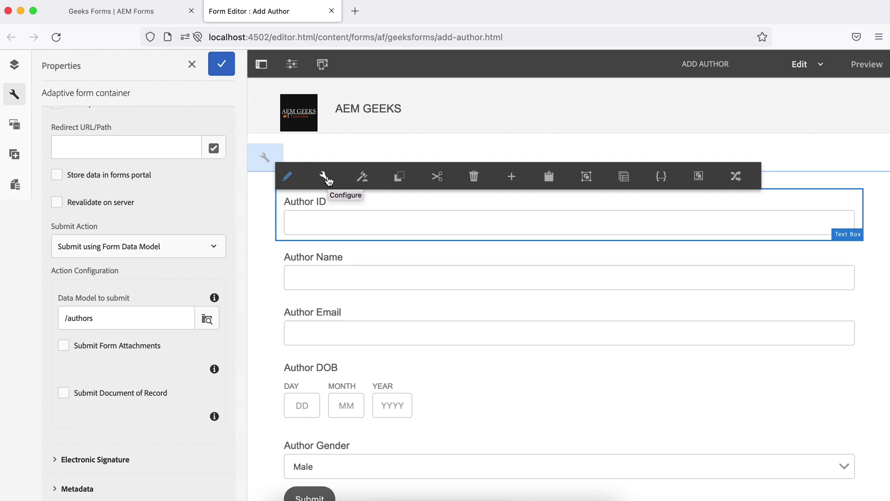
Save the form container's settings and reopen the Author ID field's properties.
click(326, 178)
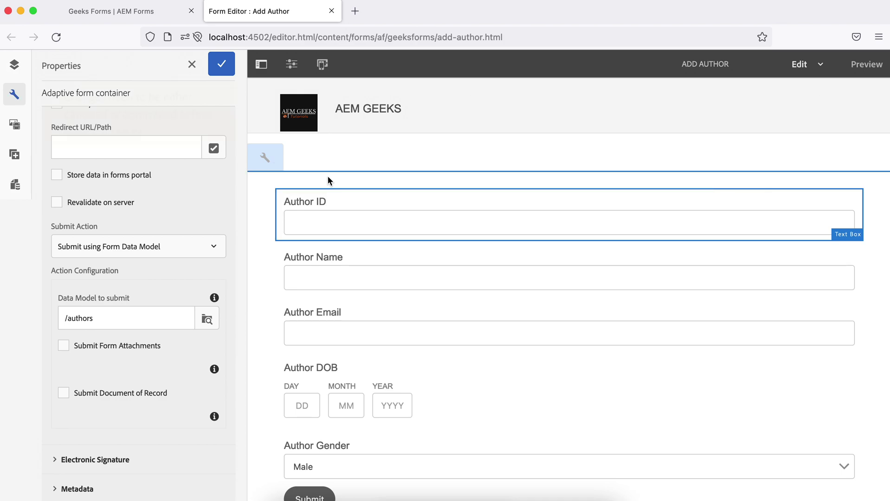
click(219, 64)
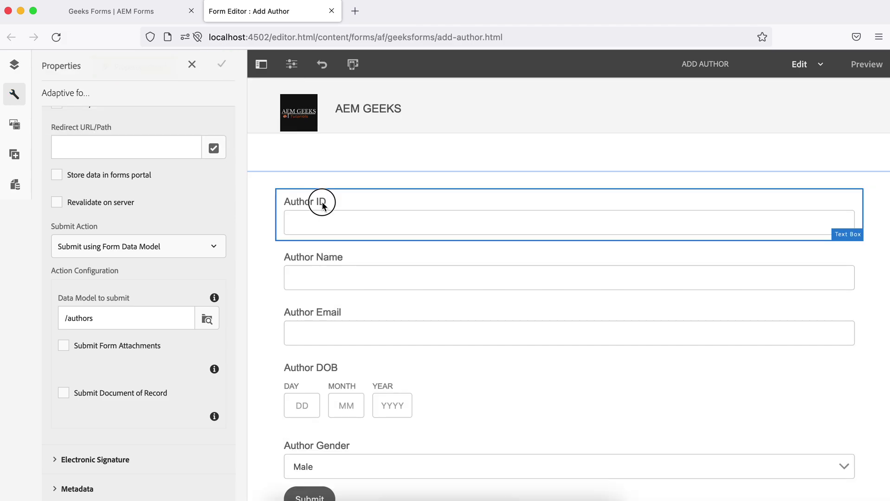
click(319, 199)
click(325, 177)
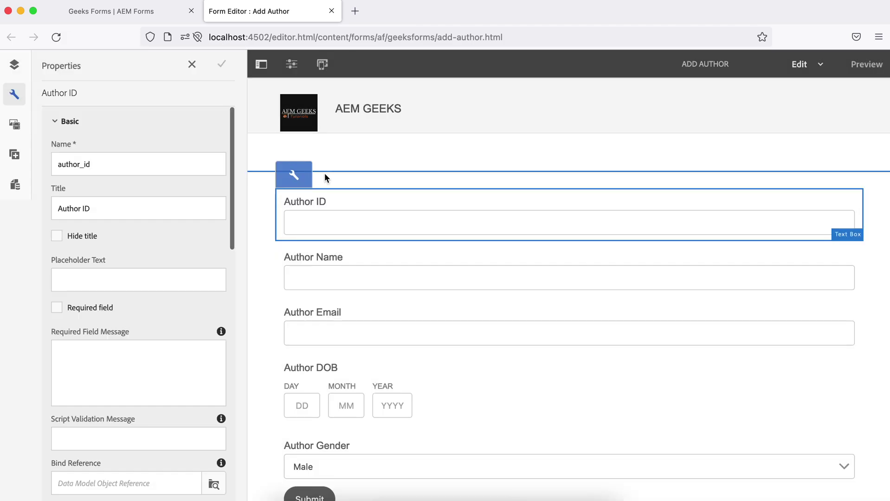
scroll(128, 218, down, 5)
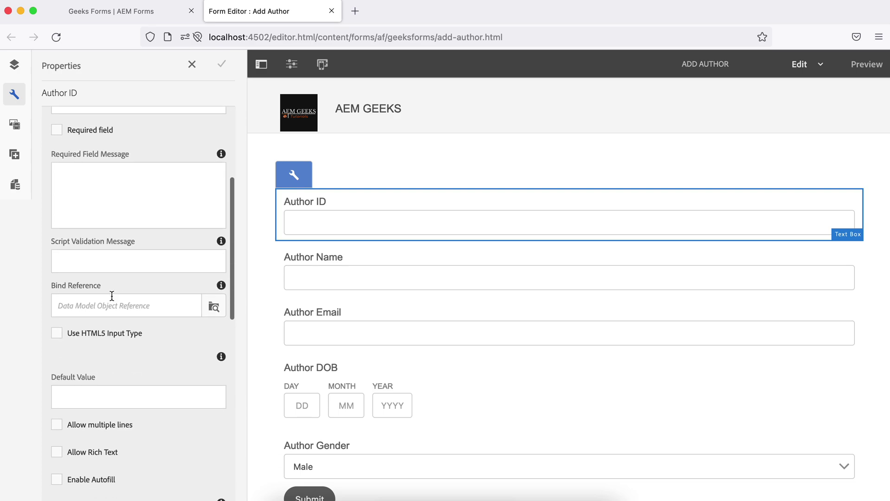
Bind Author ID to Authors > author_id and save the field's properties.
click(213, 307)
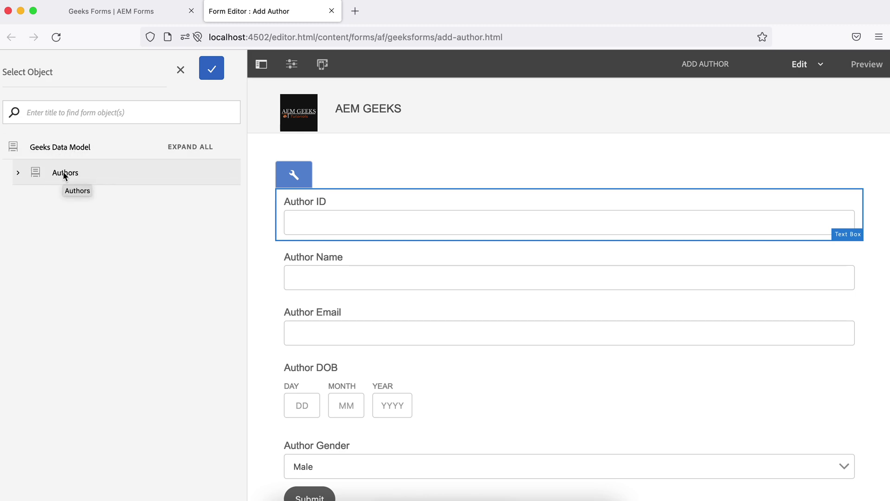
click(18, 174)
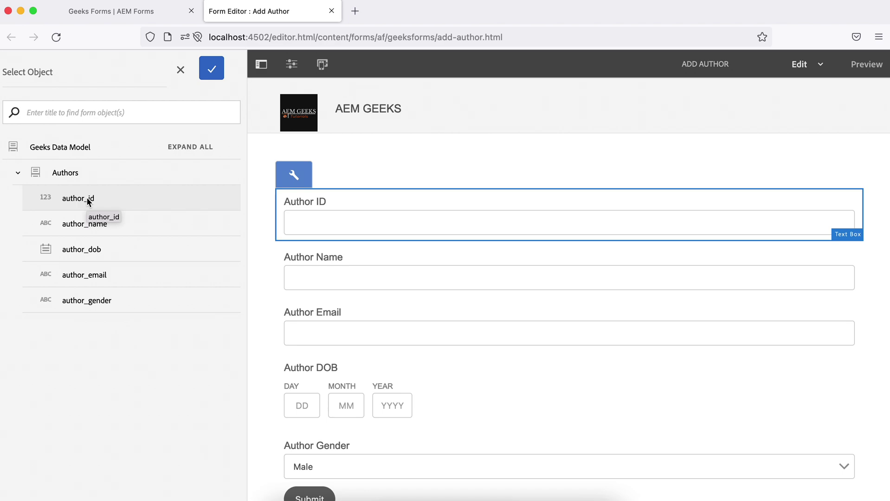
click(86, 198)
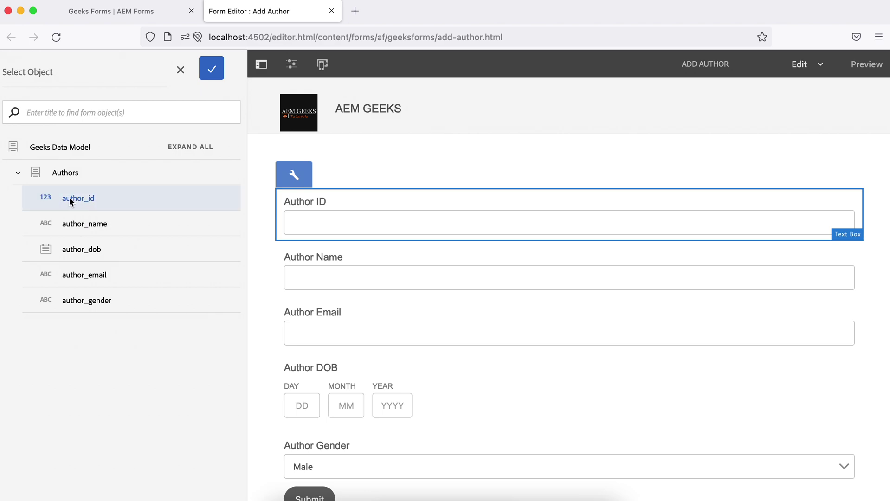
click(211, 68)
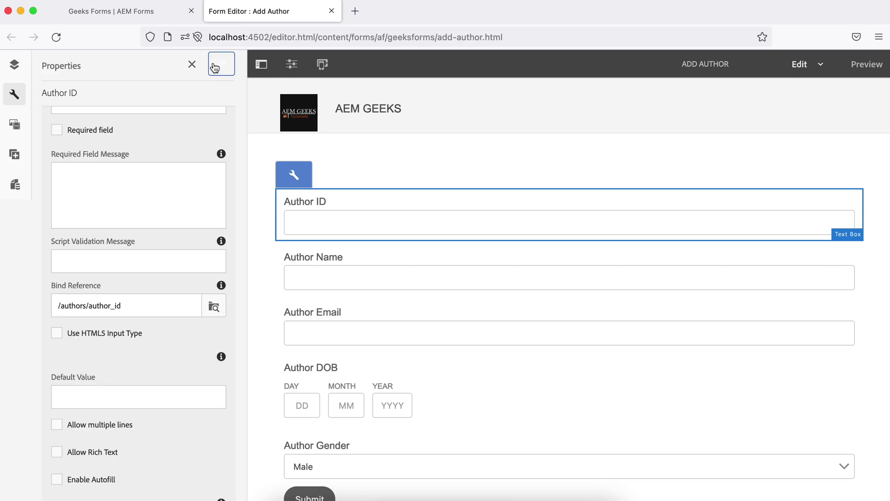
click(224, 64)
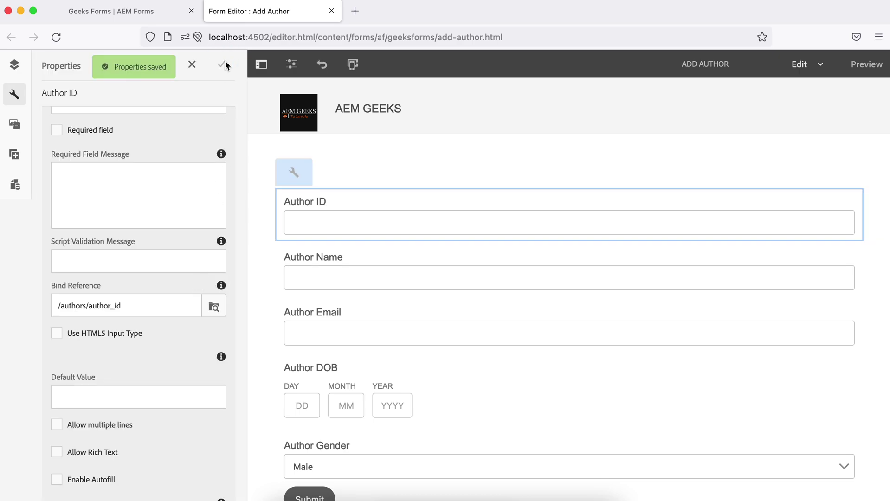
click(334, 256)
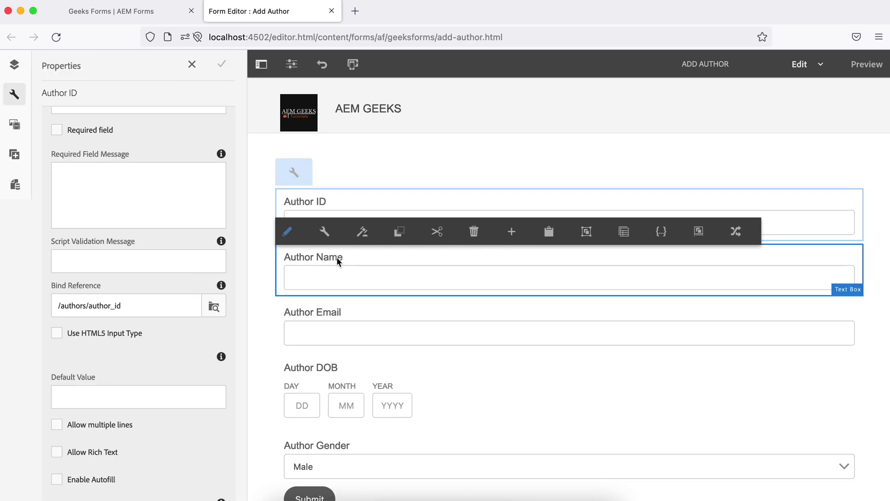
Bind the Author Name field to Authors > author_name and save its properties.
click(325, 231)
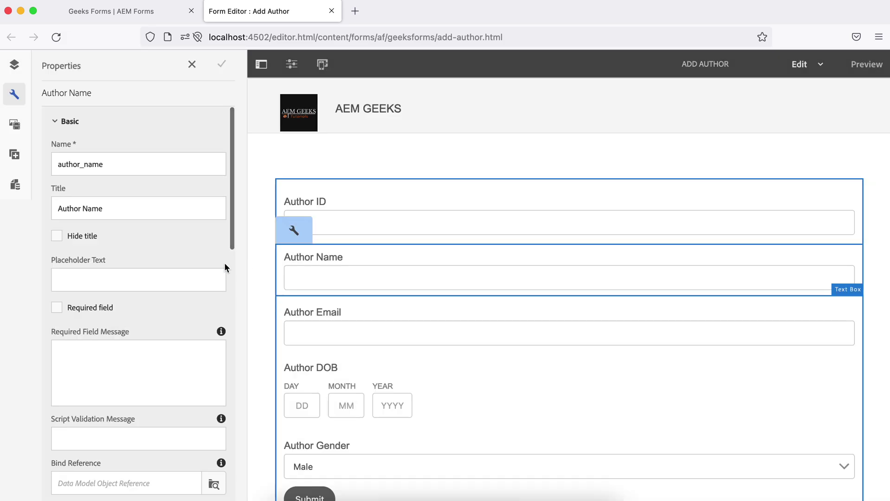
scroll(153, 273, down, 2)
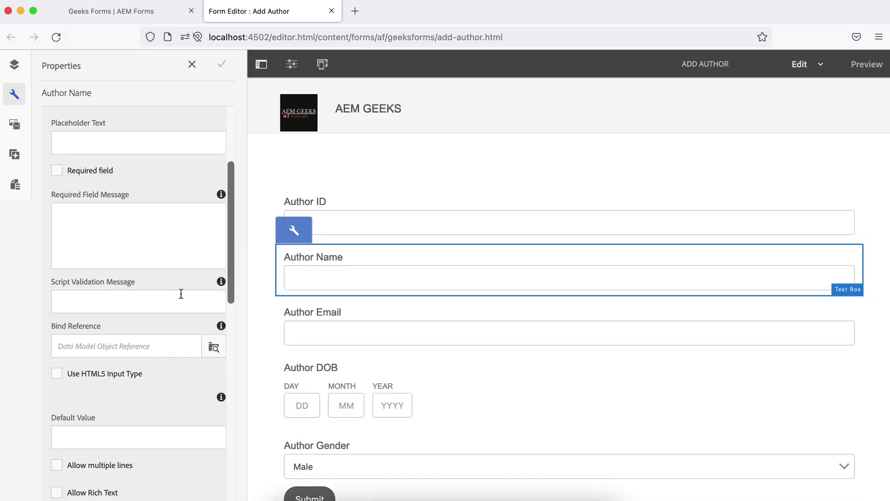
click(214, 347)
click(17, 173)
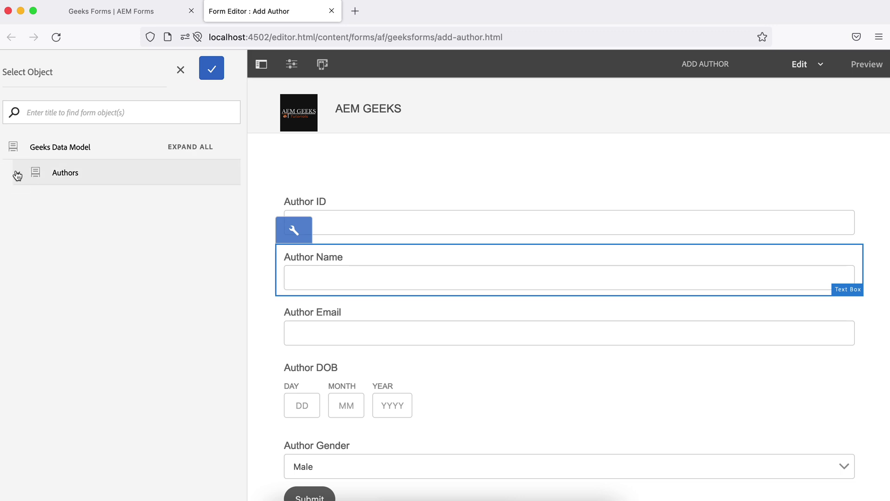
click(82, 224)
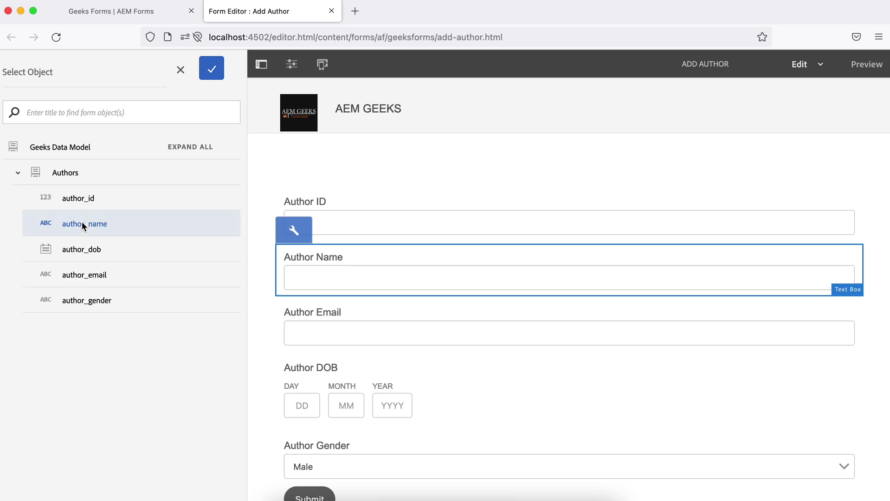
click(210, 74)
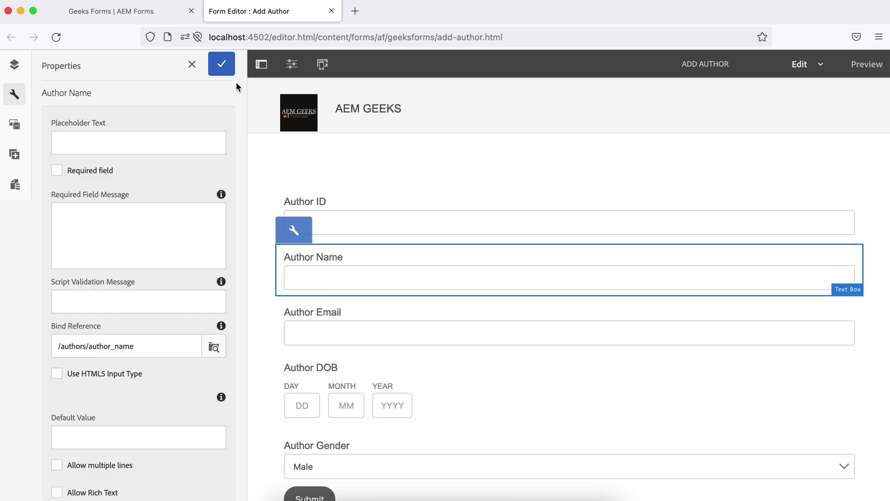
click(222, 65)
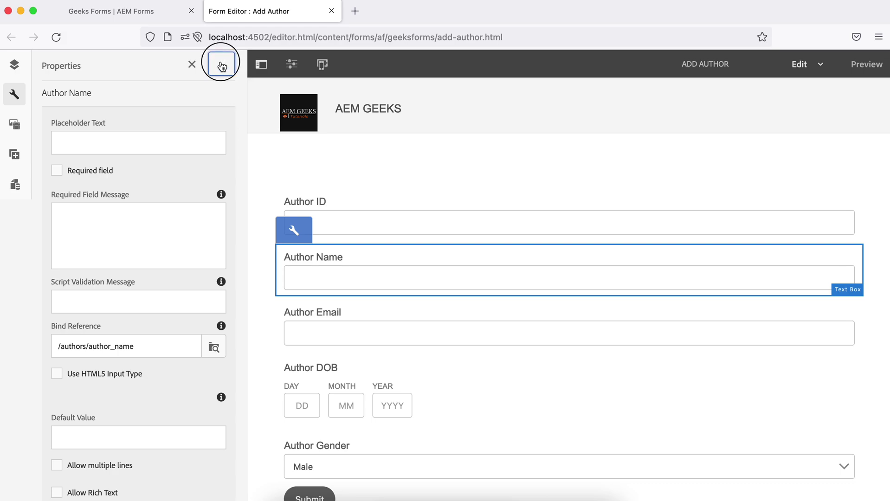
Bind the Author Email field to Authors > author_email and save its properties.
click(319, 311)
click(332, 285)
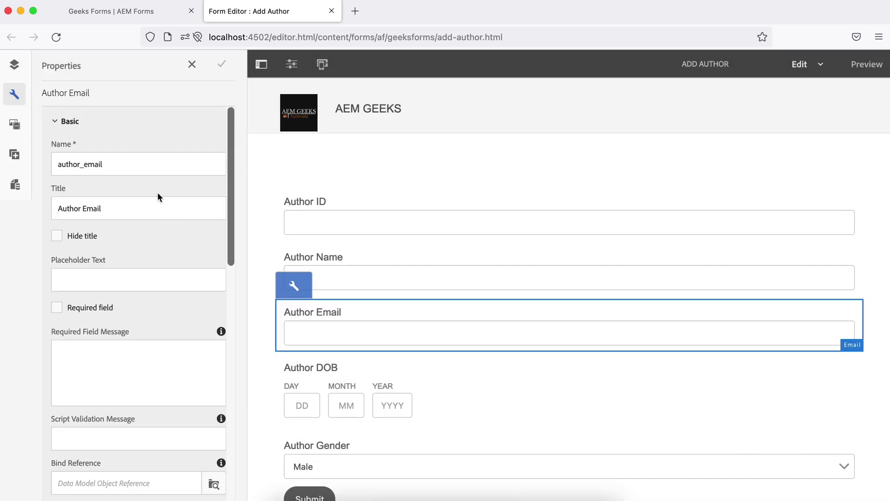
scroll(164, 245, down, 6)
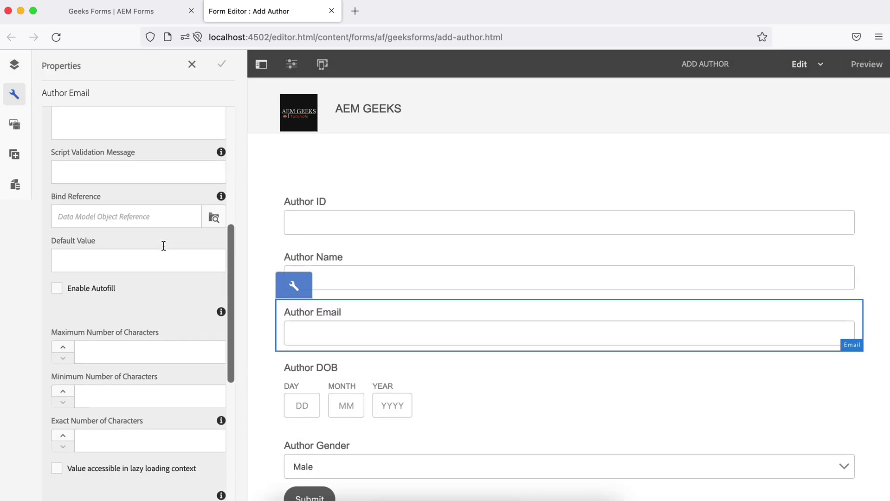
click(215, 222)
click(18, 174)
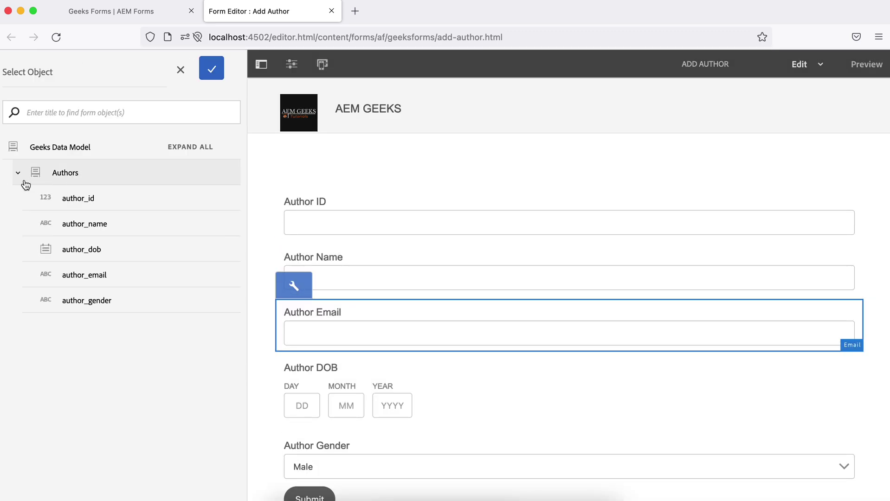
click(79, 276)
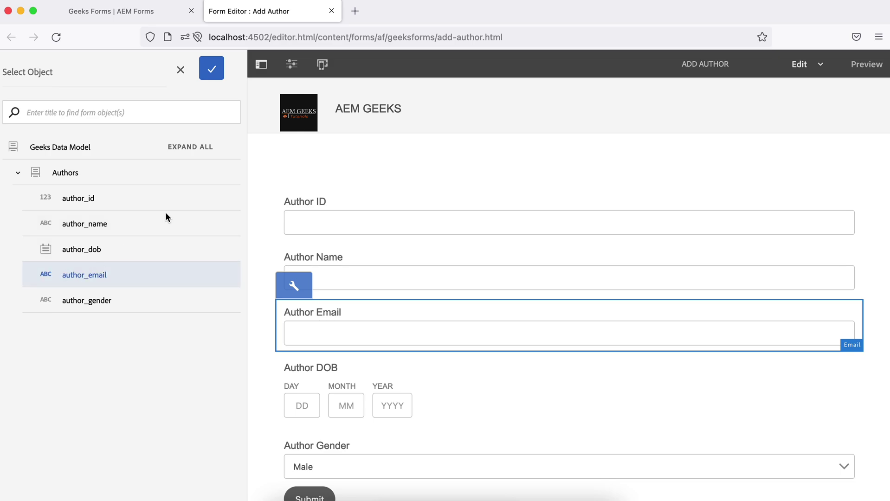
click(211, 68)
scroll(179, 341, down, 3)
scroll(179, 341, up, 3)
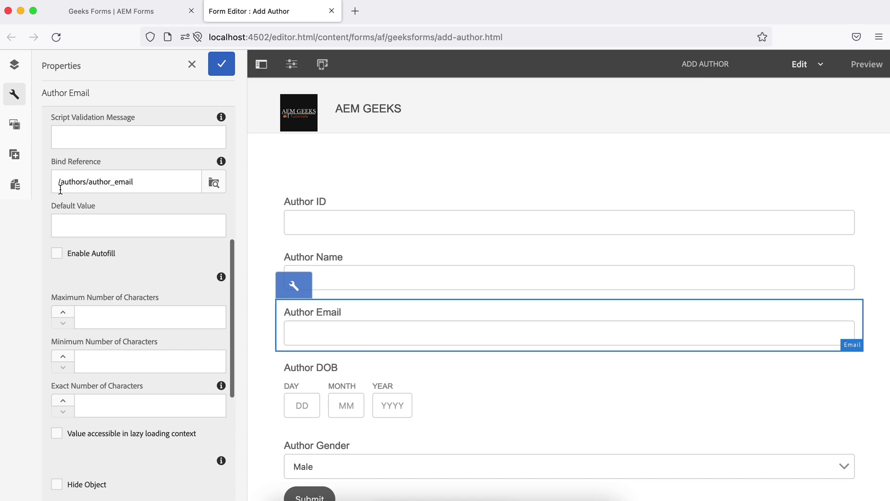
click(220, 64)
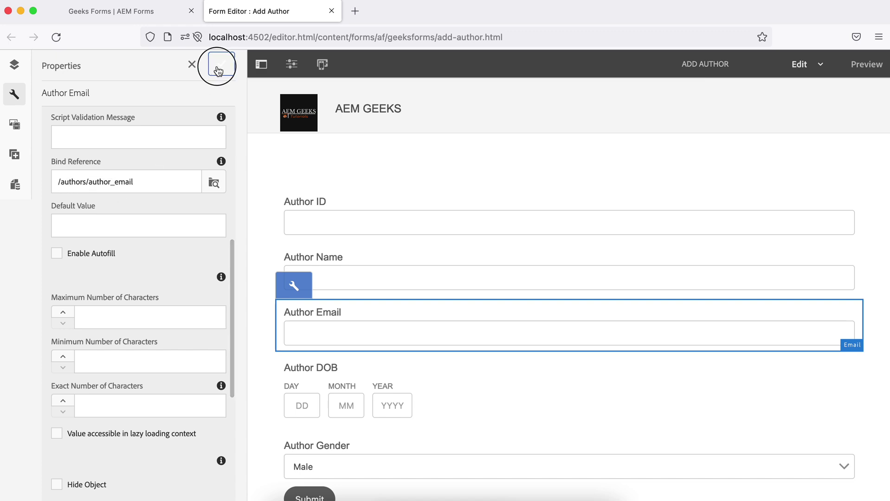
scroll(462, 346, down, 3)
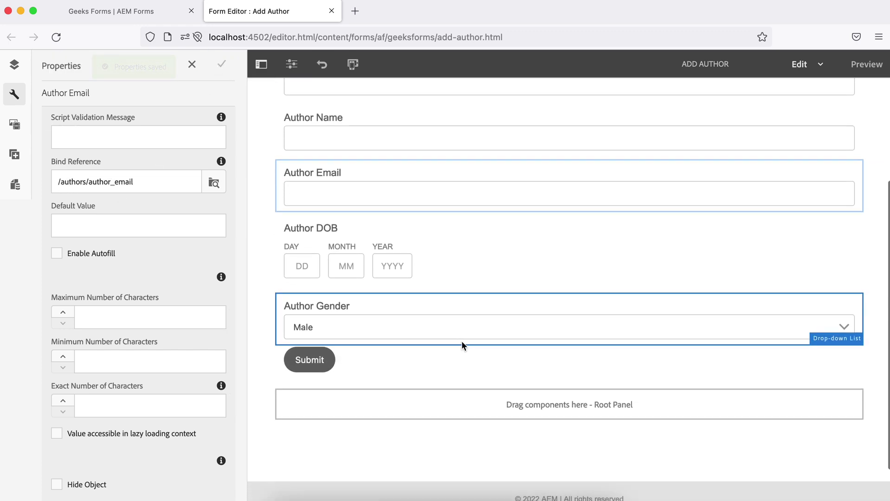
Save the root container's Form Data Model submission to /authors and preview the Add Author form.
click(461, 344)
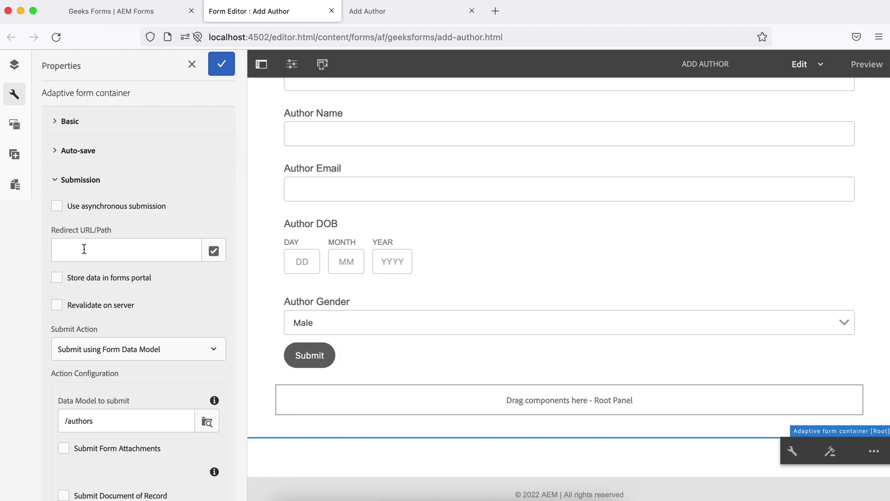
click(218, 64)
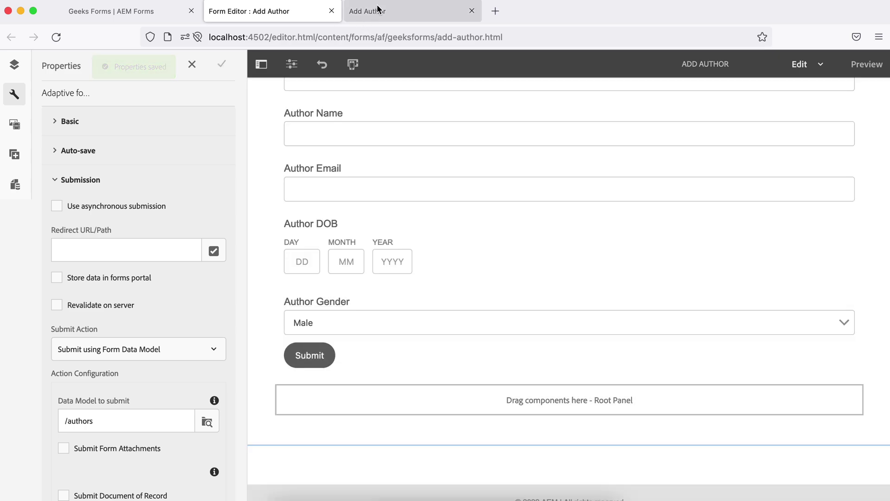
click(371, 11)
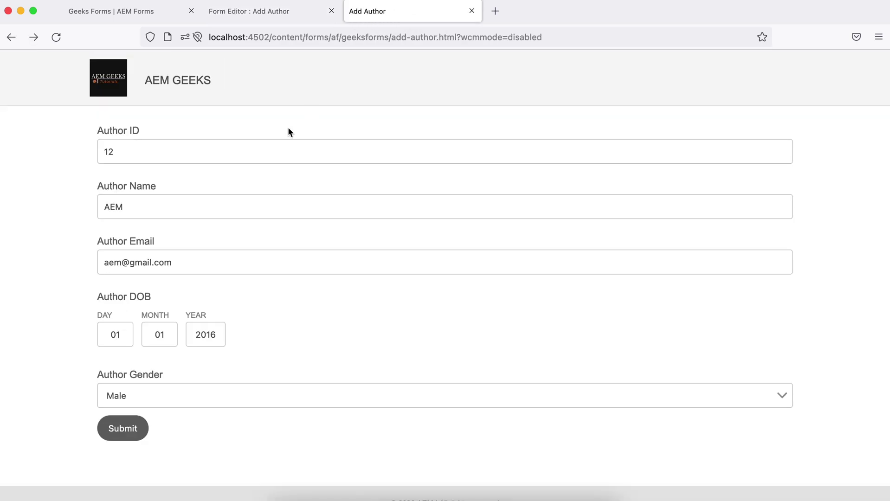
Submit the filled Add Author form, get error AEM-AF-901-004, and bring up error.log in Brackets.
click(119, 433)
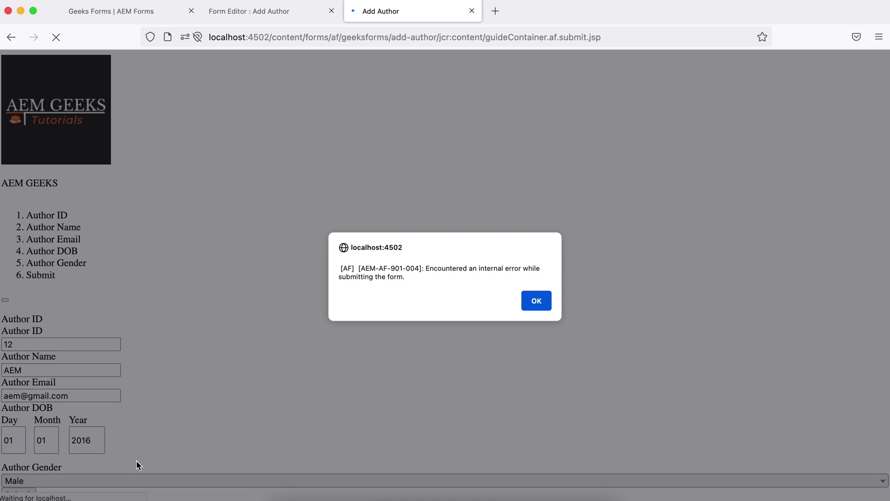
click(532, 495)
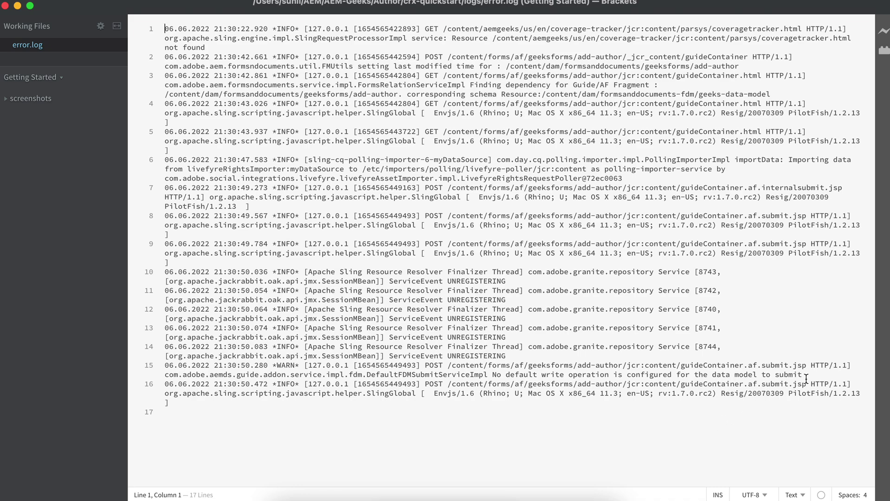
Highlight the line 15 WARN in error.log saying no default write operation is configured.
drag(805, 374, 491, 376)
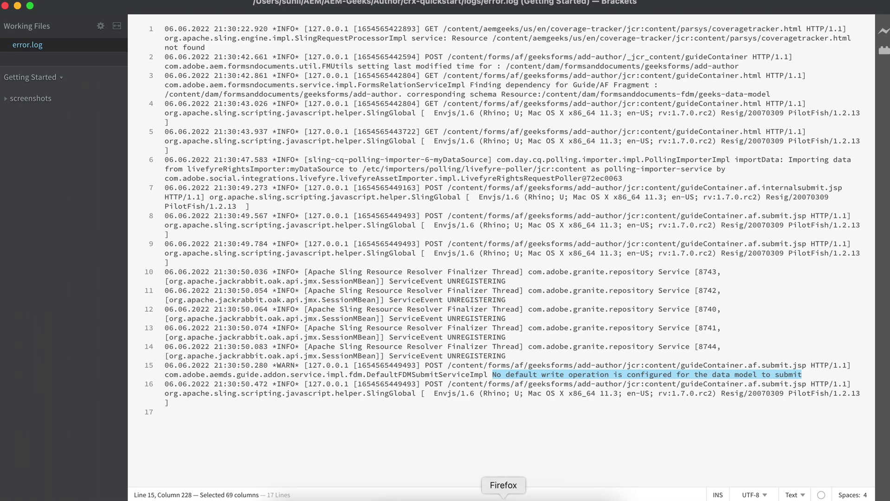
click(504, 498)
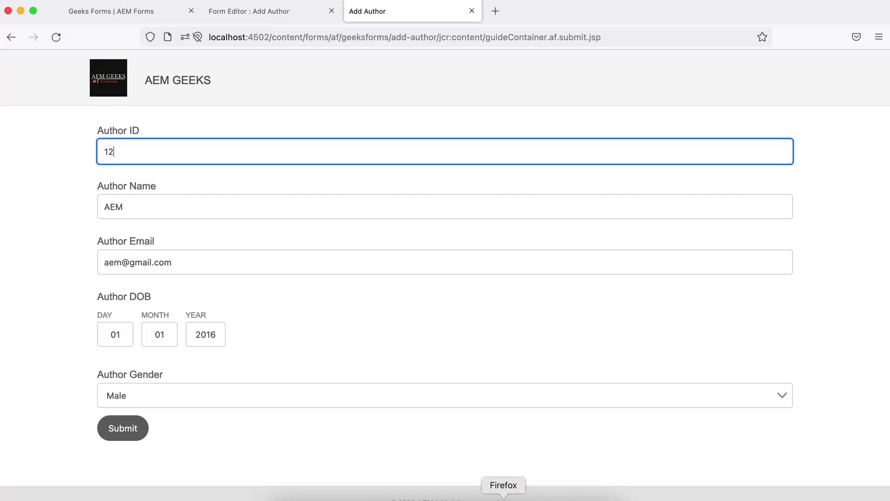
Open Geeks Data Model from Data Integrations and review its services and model canvas.
click(103, 11)
click(59, 69)
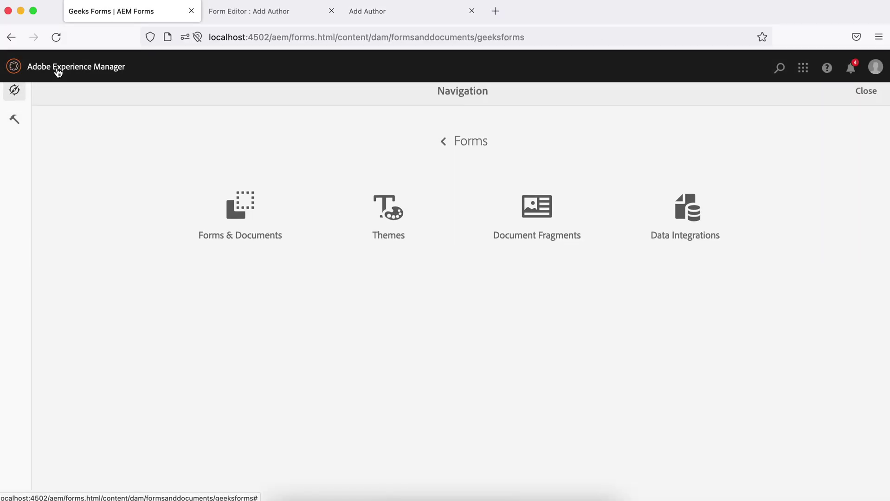
click(680, 207)
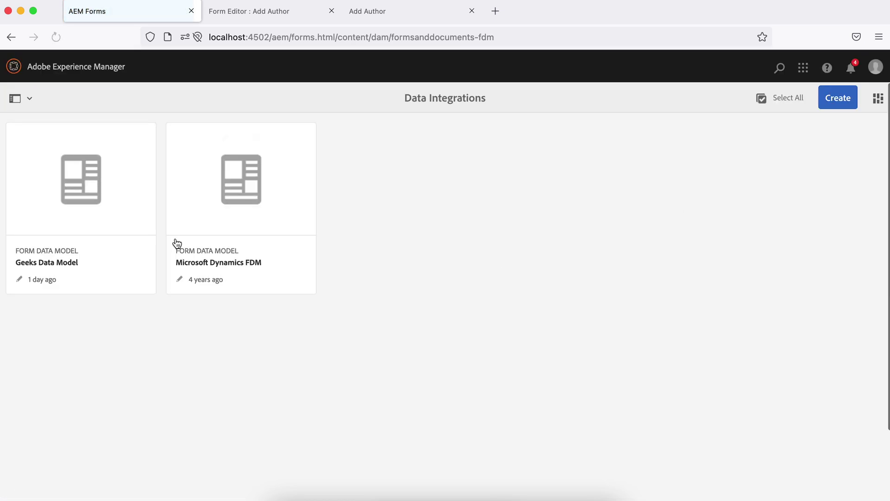
click(66, 143)
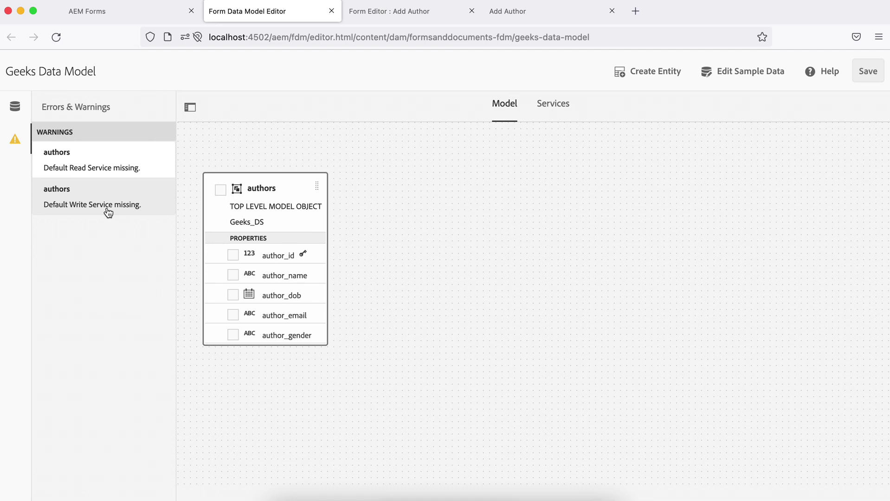
click(547, 106)
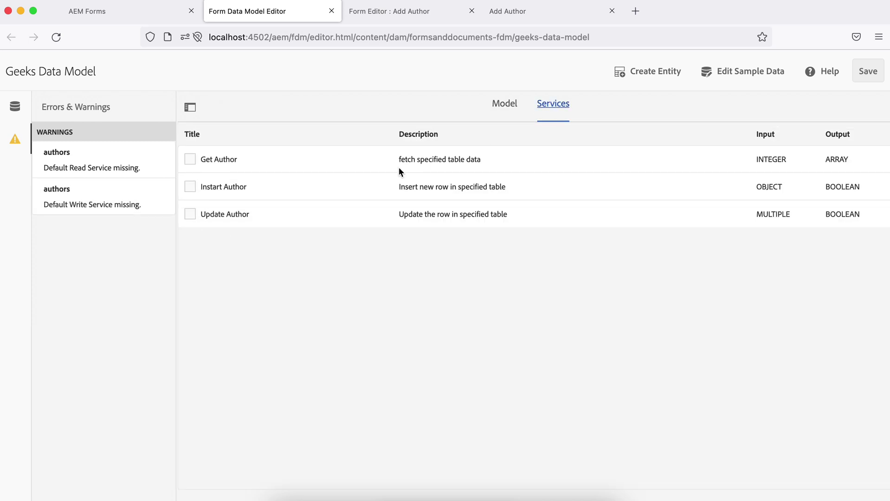
click(507, 105)
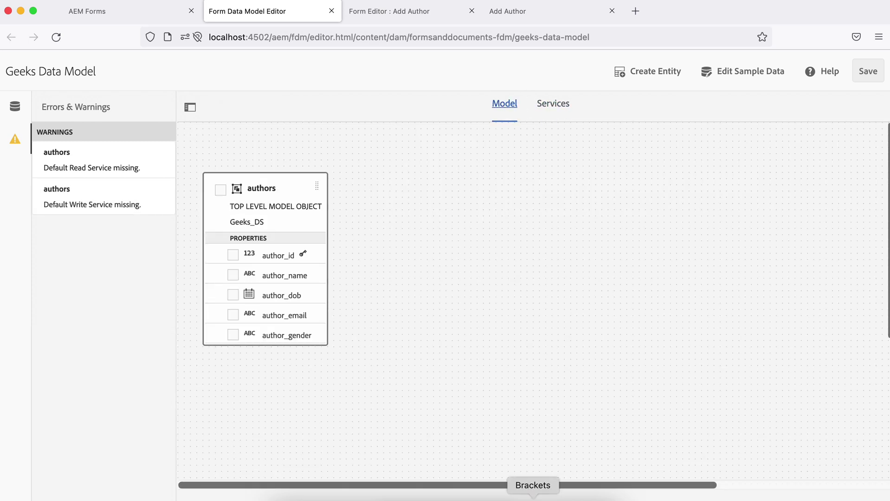
click(534, 493)
Reselect the 'no default write operation' warning, then select the authors entity in Geeks Data Model.
scroll(685, 354, down, 1)
scroll(685, 354, down, 10)
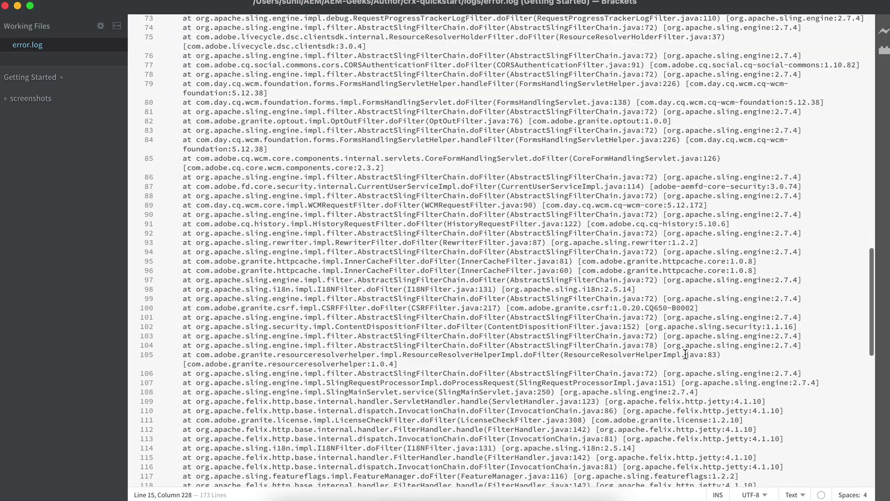
scroll(685, 354, up, 5)
scroll(685, 354, up, 3)
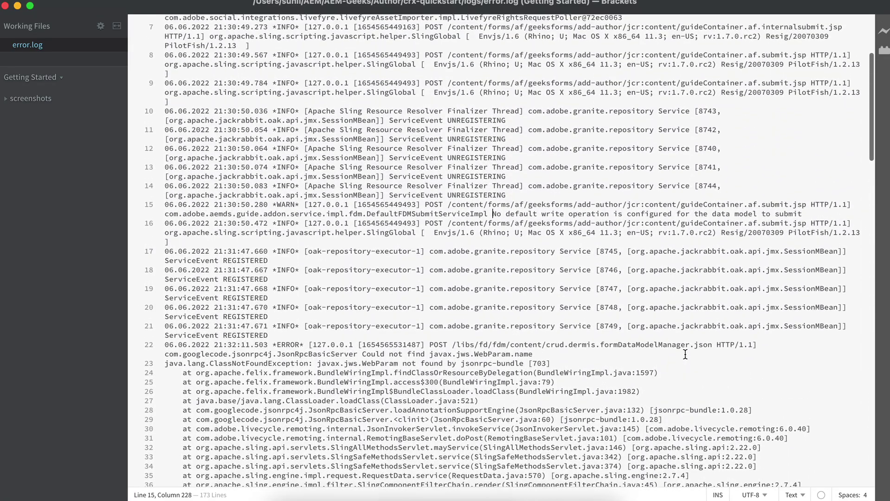
click(811, 212)
drag(811, 212, 479, 213)
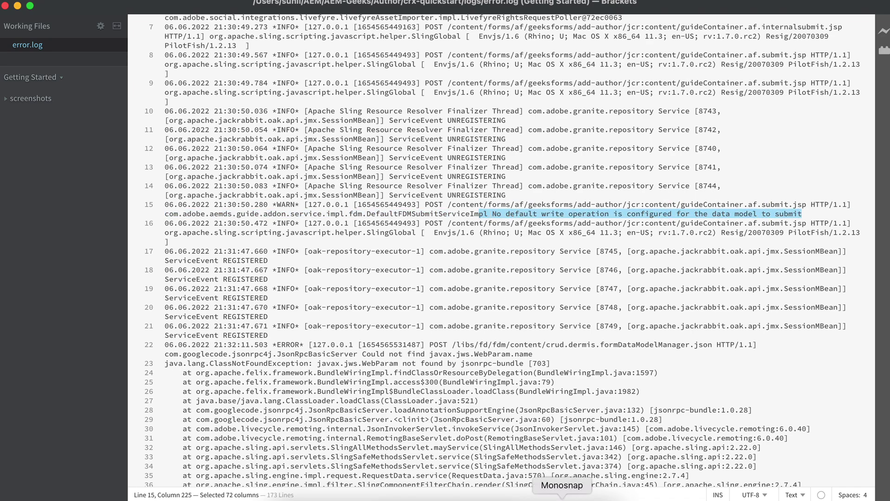
click(503, 491)
click(222, 189)
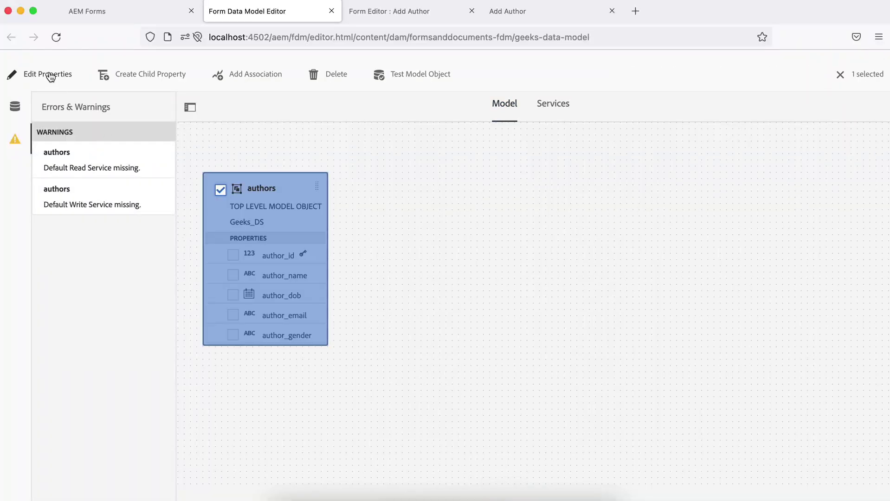
Retitle the authors entity to 'Author Service'.
click(50, 75)
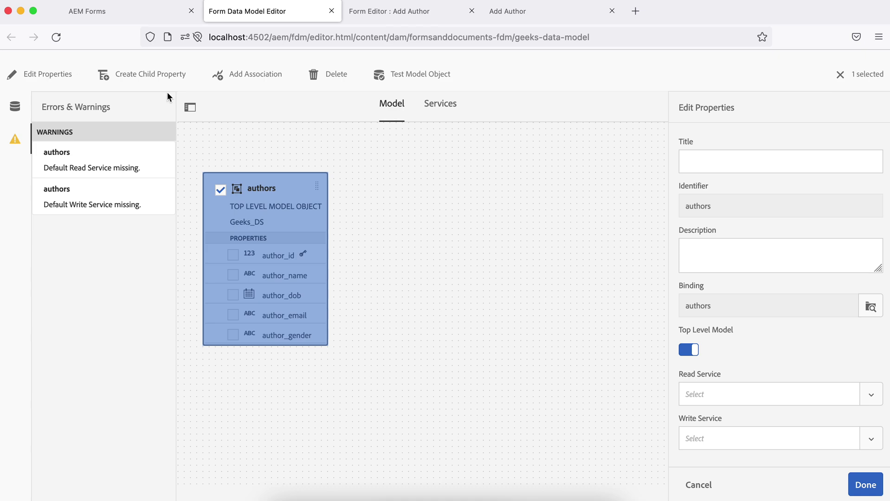
click(745, 161)
text(A)
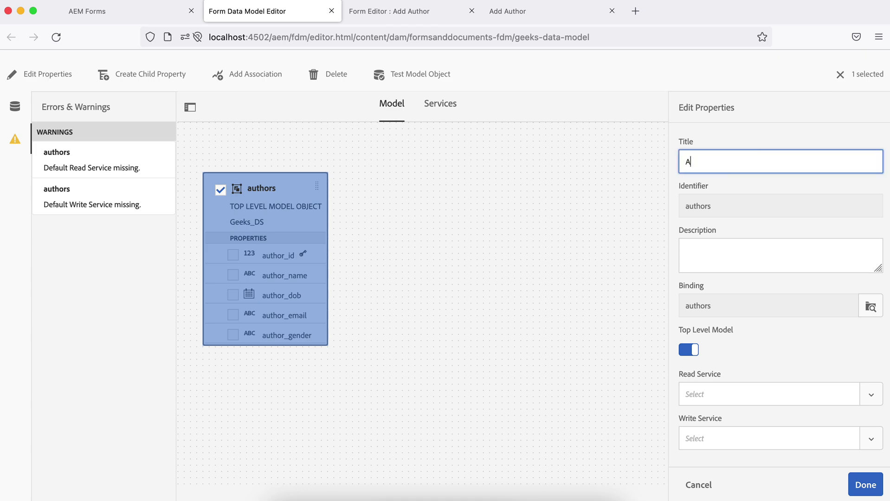
text(uthor Service)
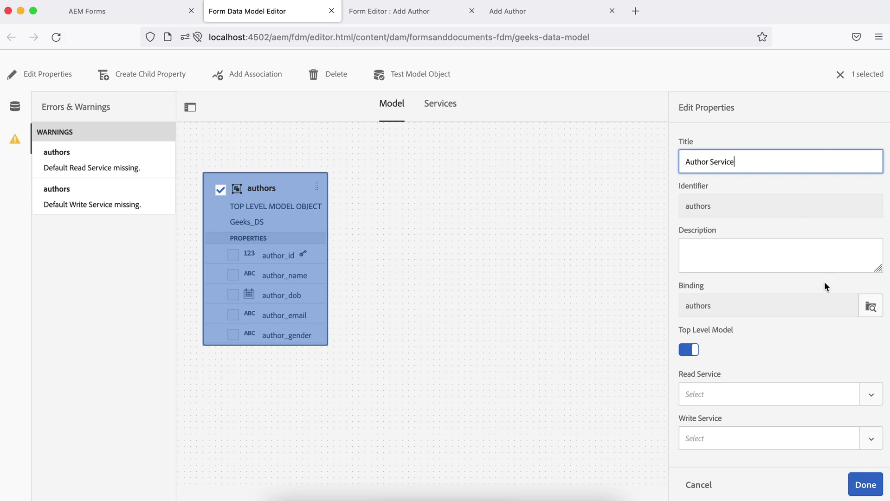
scroll(817, 284, down, 1)
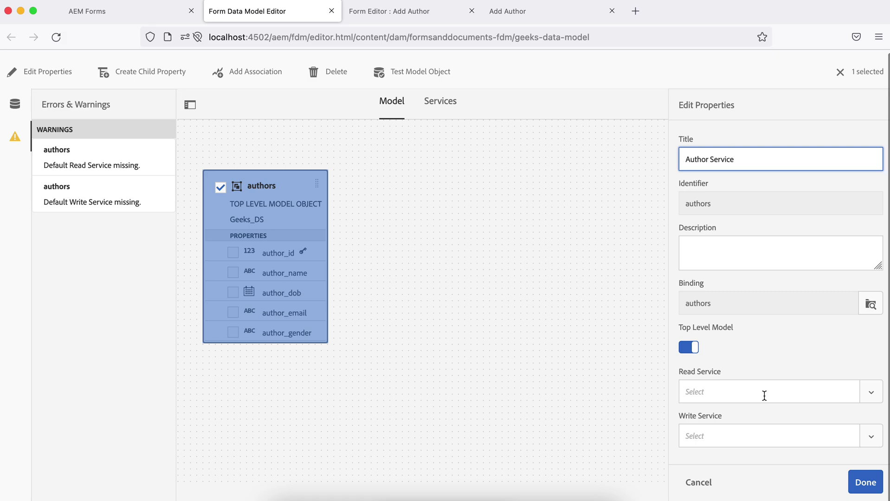
Set the read service to get, binding author_id to Literal with value author_id.
click(875, 393)
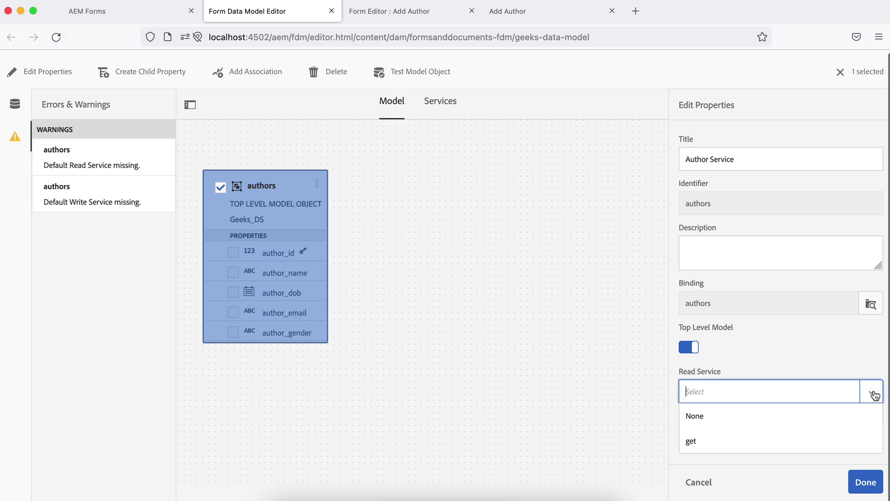
click(713, 440)
scroll(741, 328, down, 2)
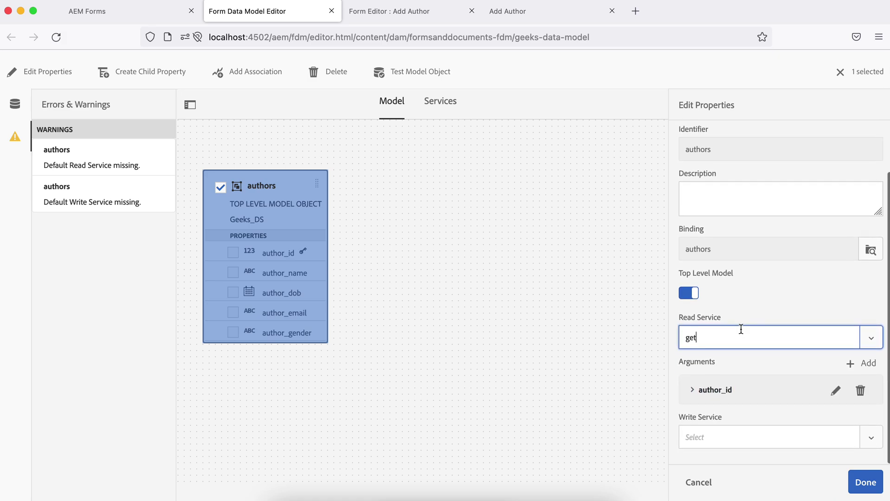
click(692, 390)
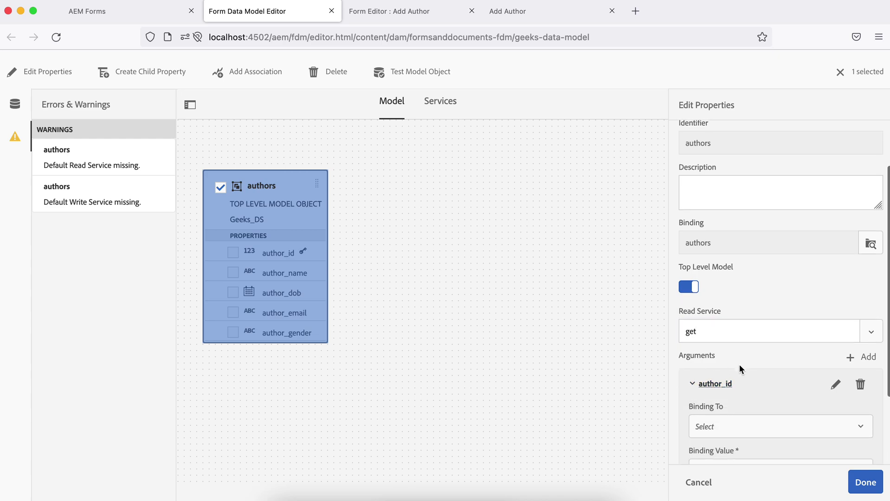
scroll(740, 364, down, 3)
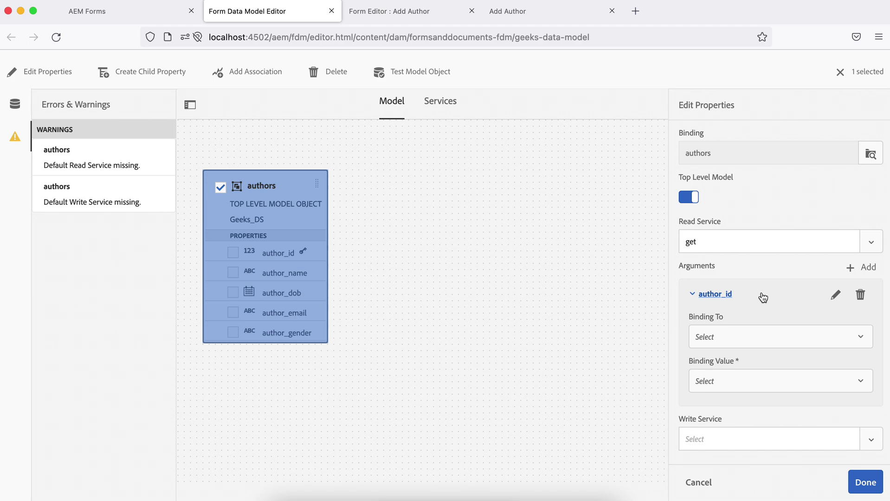
click(779, 338)
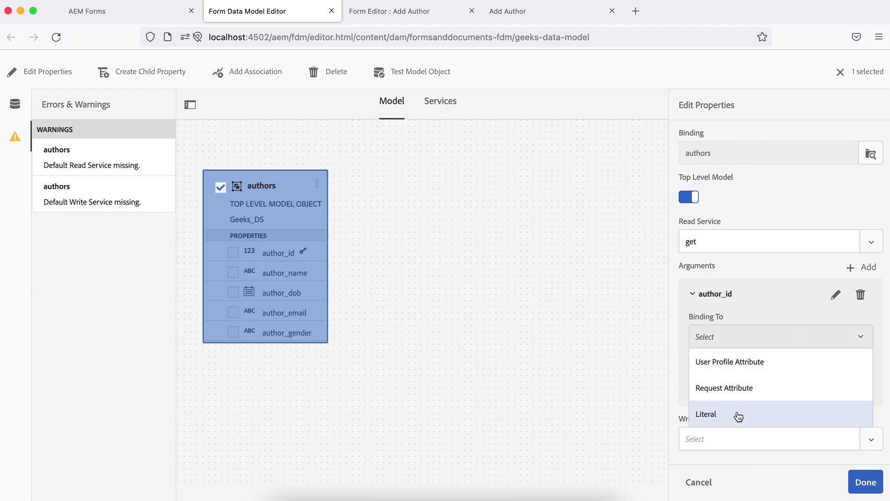
click(738, 416)
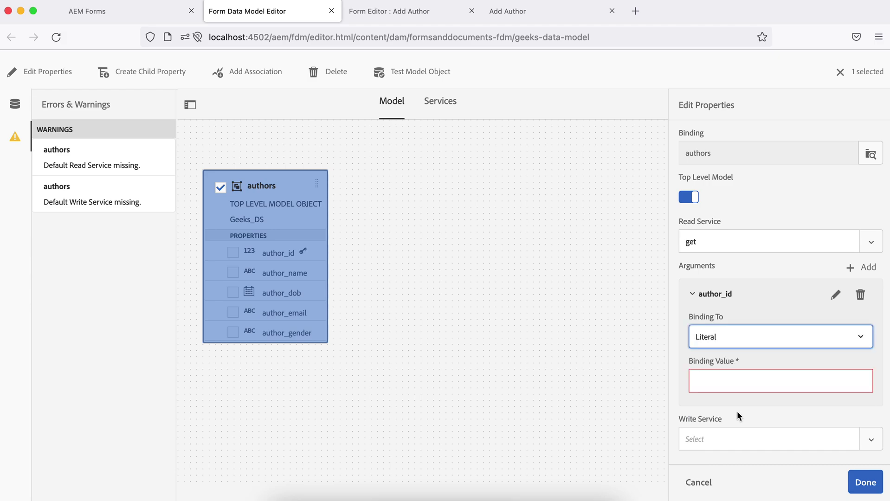
click(738, 379)
text(autho)
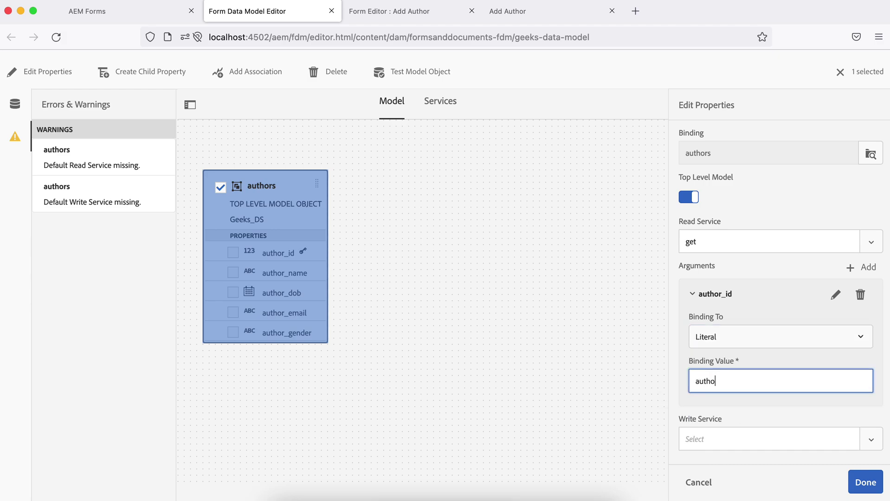
text(r_id)
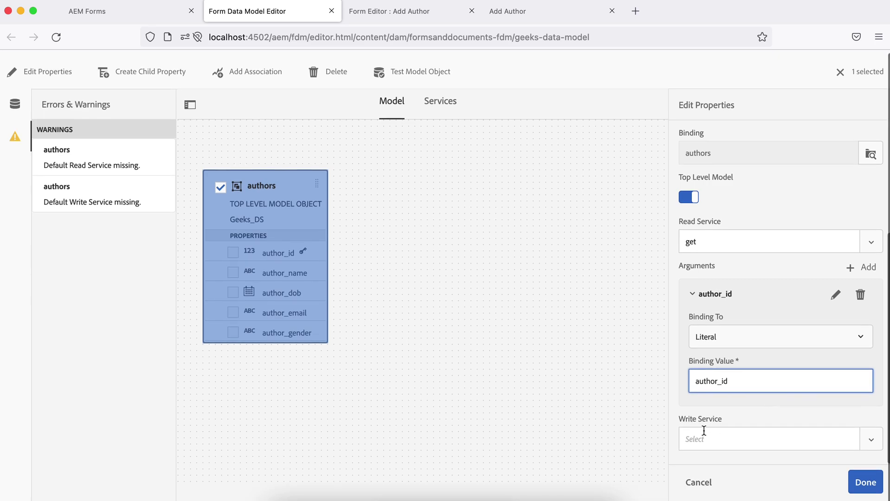
Set insert as the default write service and apply the settings.
click(871, 439)
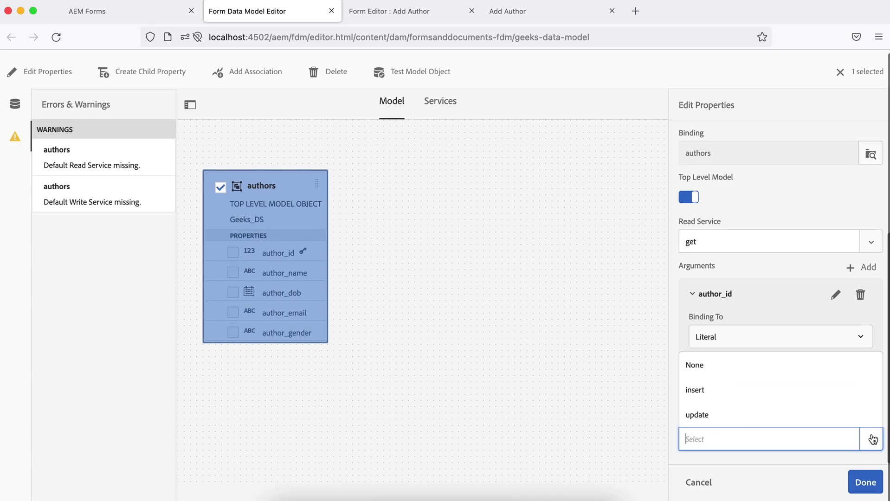
click(749, 399)
scroll(805, 402, down, 2)
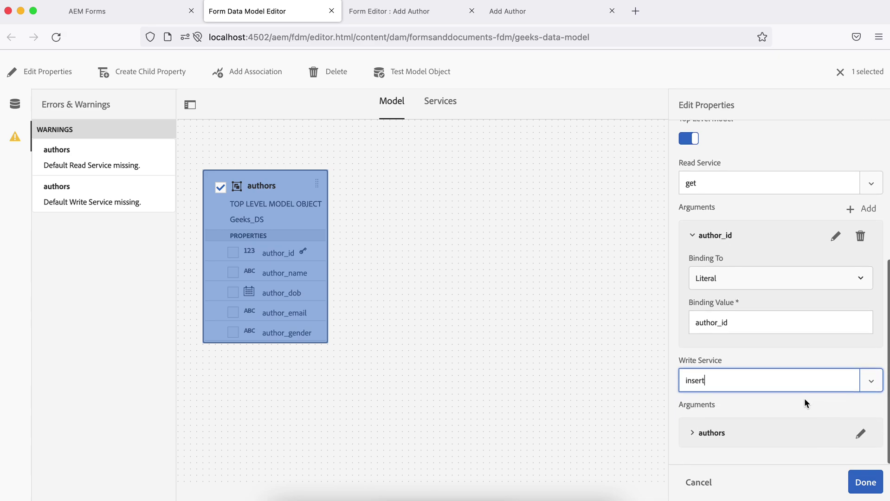
click(692, 435)
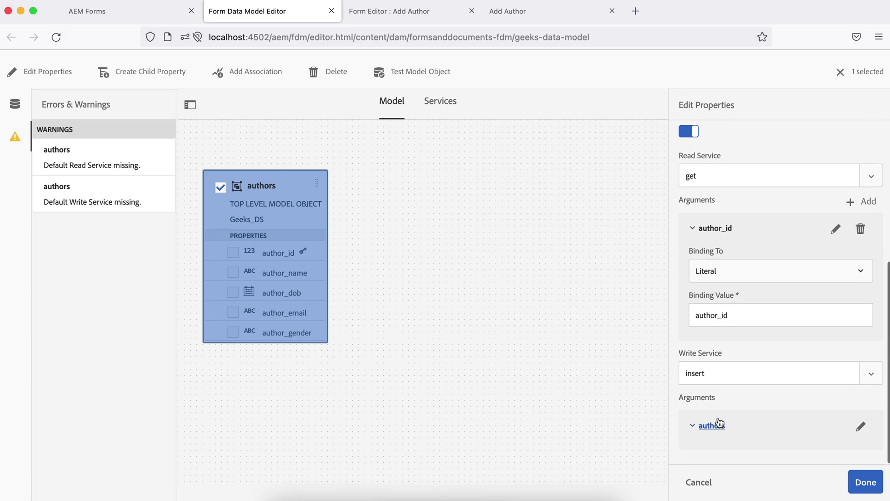
click(864, 483)
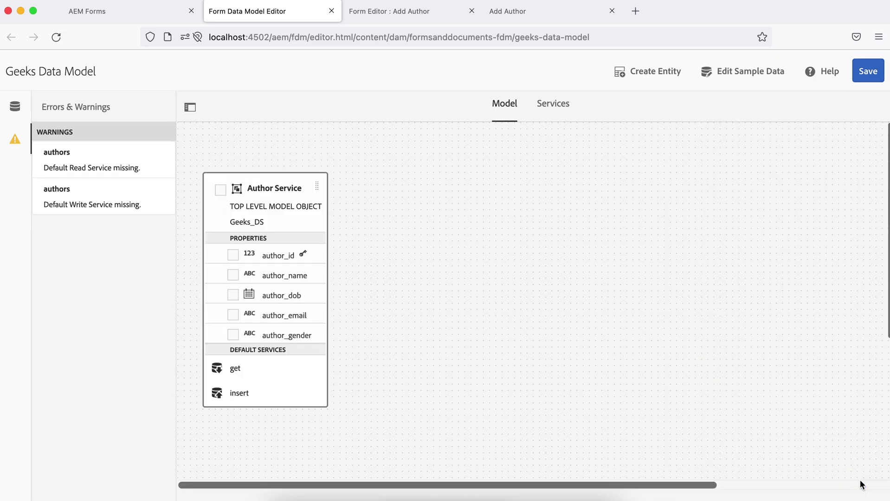
Save the Geeks Data Model, check Geeks_DS services, and return to the Add Author tab.
click(867, 73)
click(866, 73)
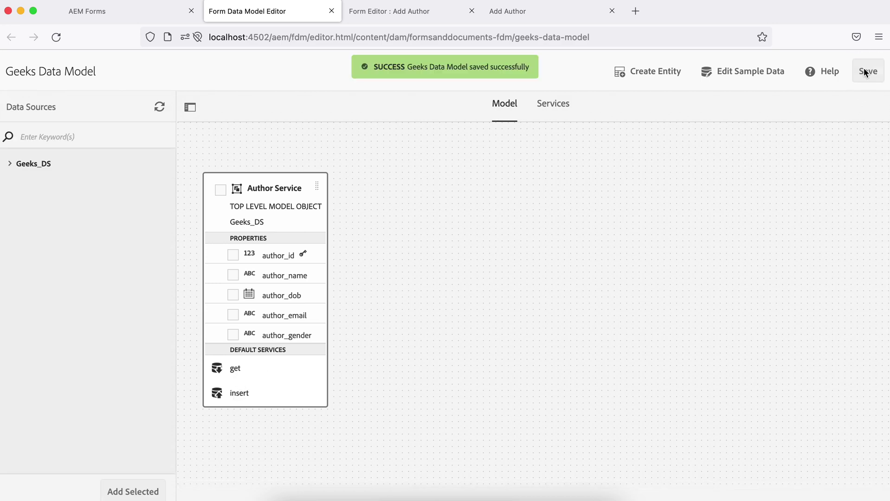
click(10, 166)
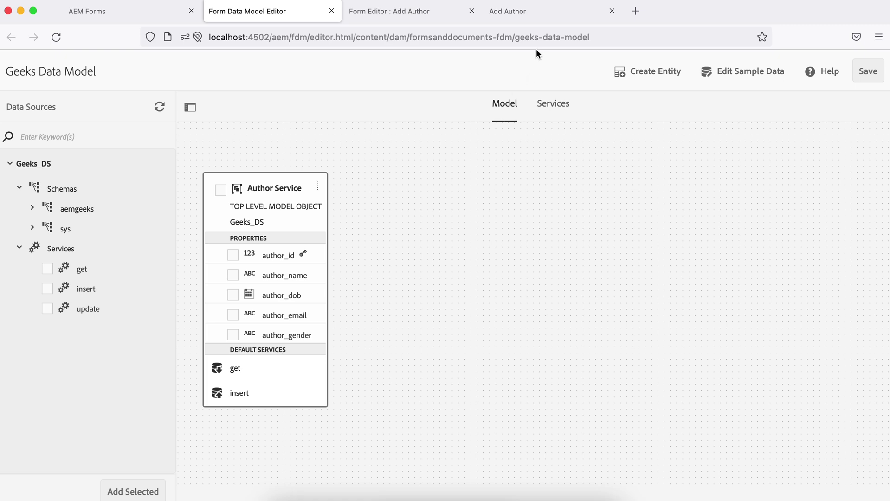
click(525, 17)
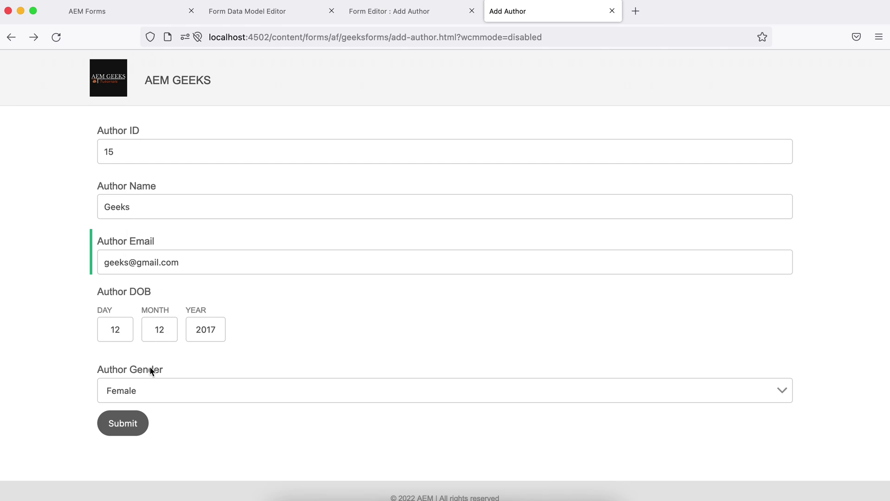
Submit the Add Author form and select the thank-you confirmation text.
click(126, 427)
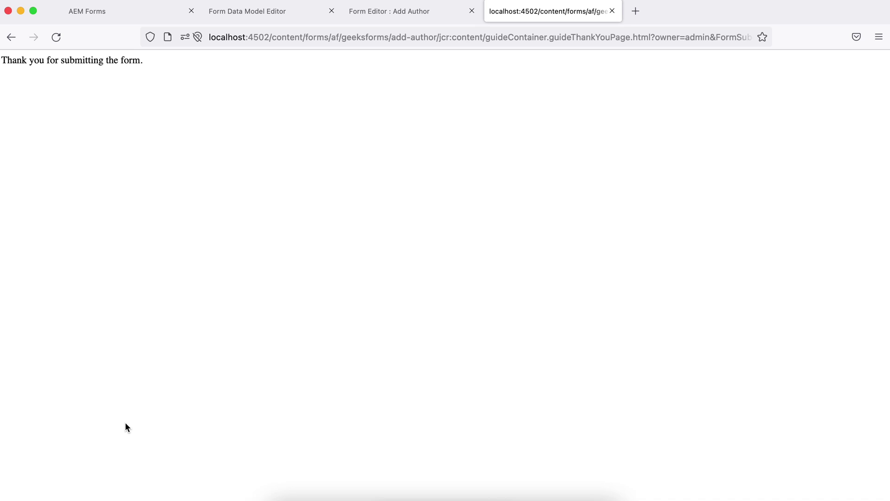
drag(144, 61, 2, 64)
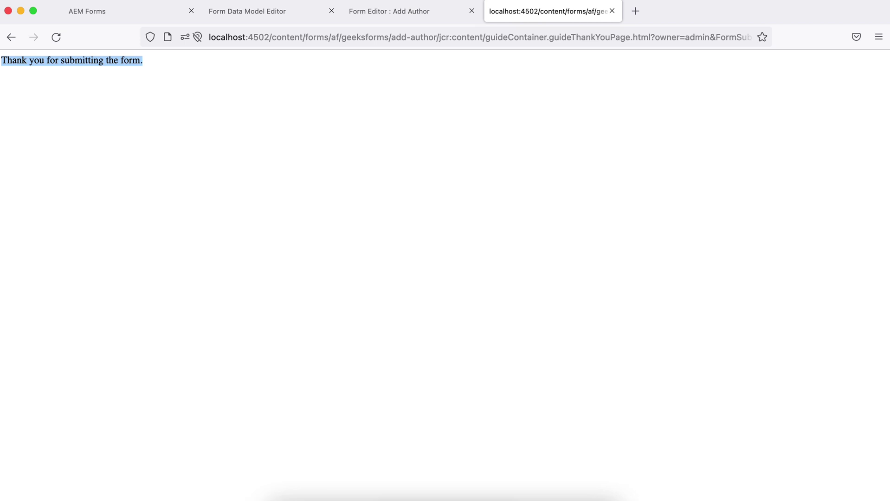
Launch MySQL Workbench and connect to Local instance 3306.
key(super+space)
text(wor)
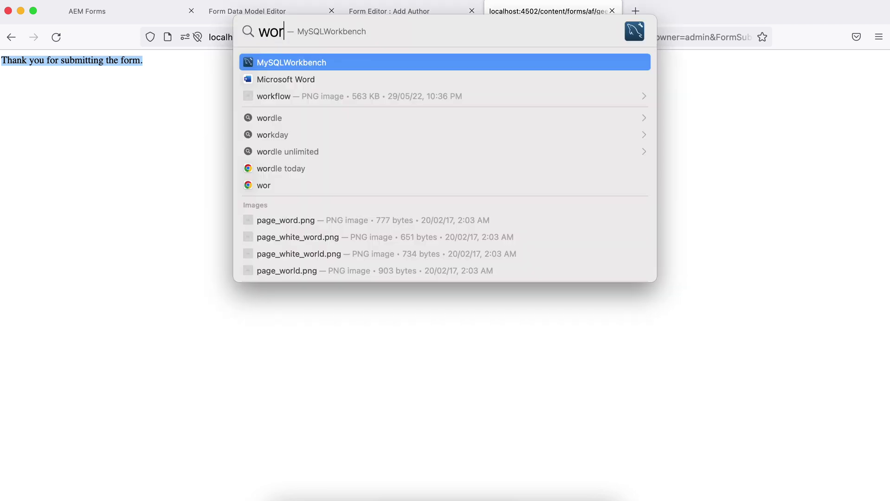
key(Return)
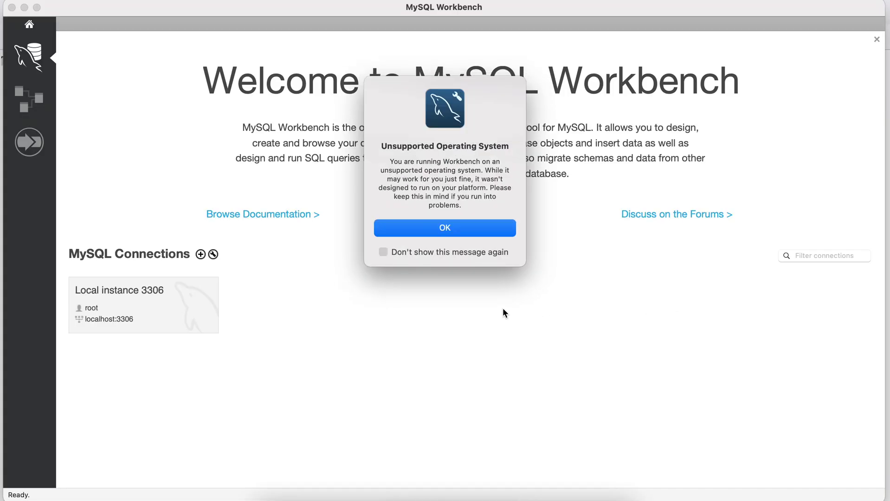
click(454, 228)
click(156, 319)
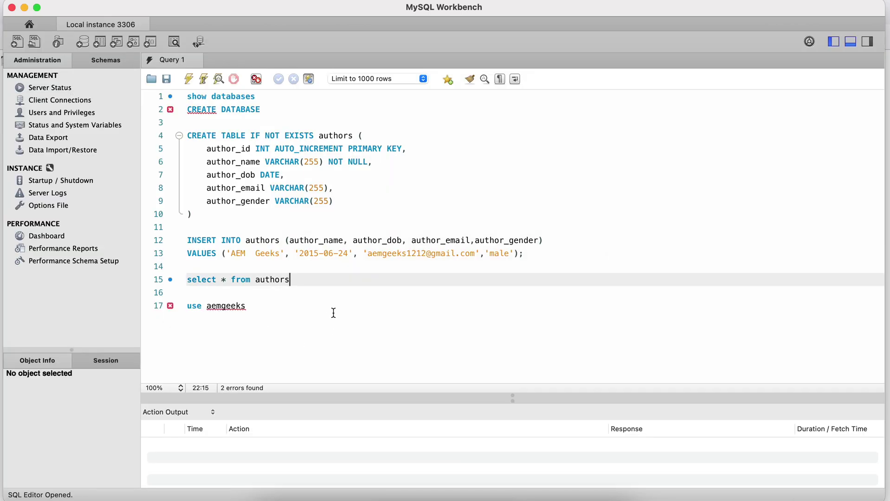
Try the authors query, then execute 'use aemgeeks' to select the database.
click(302, 281)
drag(302, 279, 139, 280)
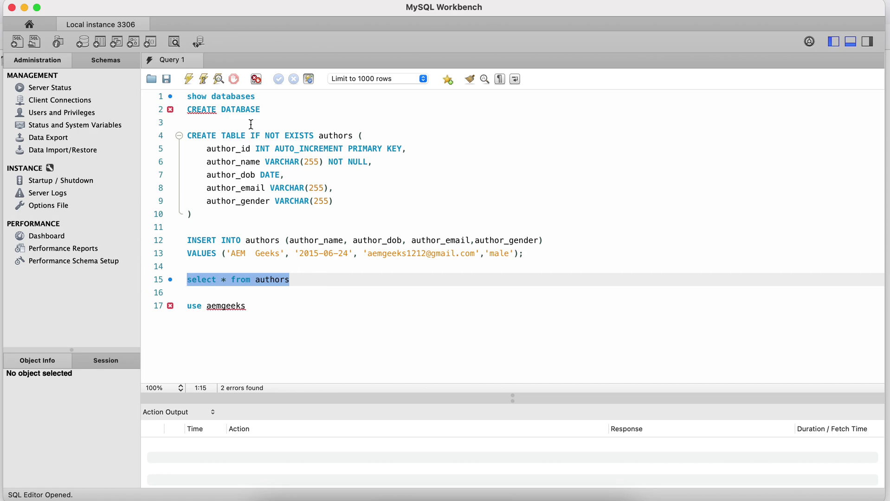
click(188, 79)
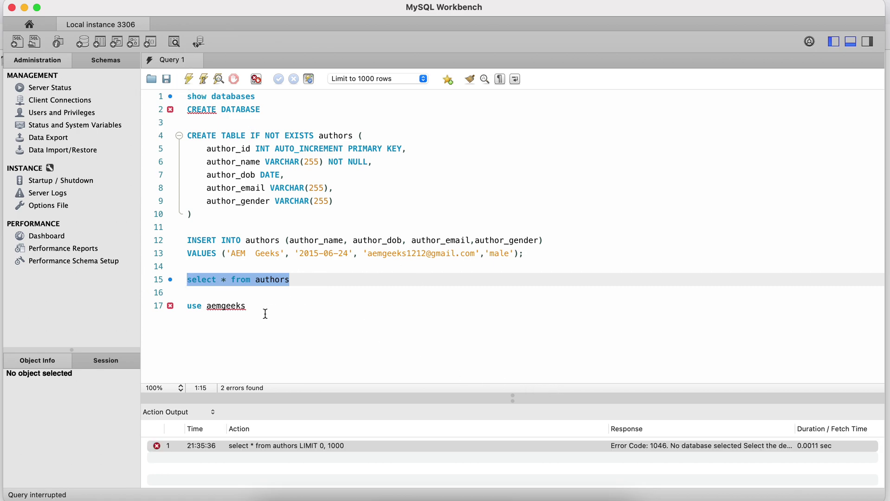
click(251, 307)
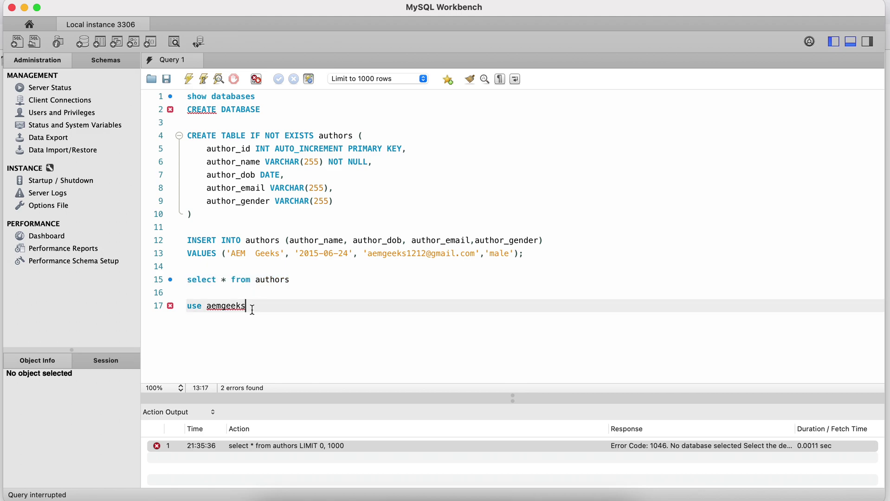
click(250, 306)
drag(250, 307, 186, 306)
click(189, 80)
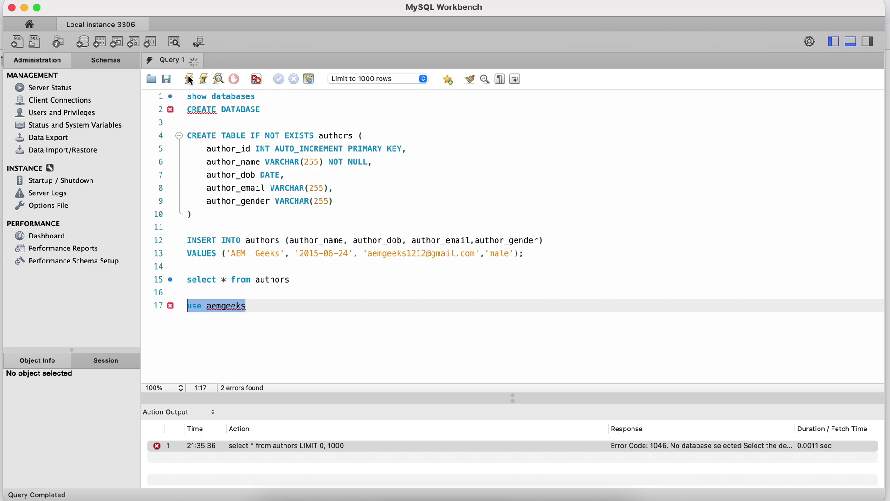
Execute 'select * from authors' and check the new row 15's name, DOB and gender.
click(302, 281)
drag(302, 280, 176, 280)
click(189, 80)
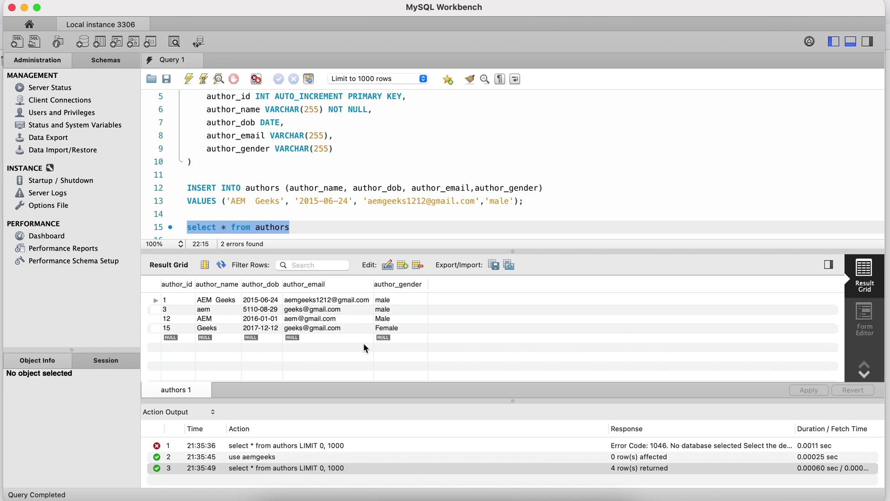
click(384, 330)
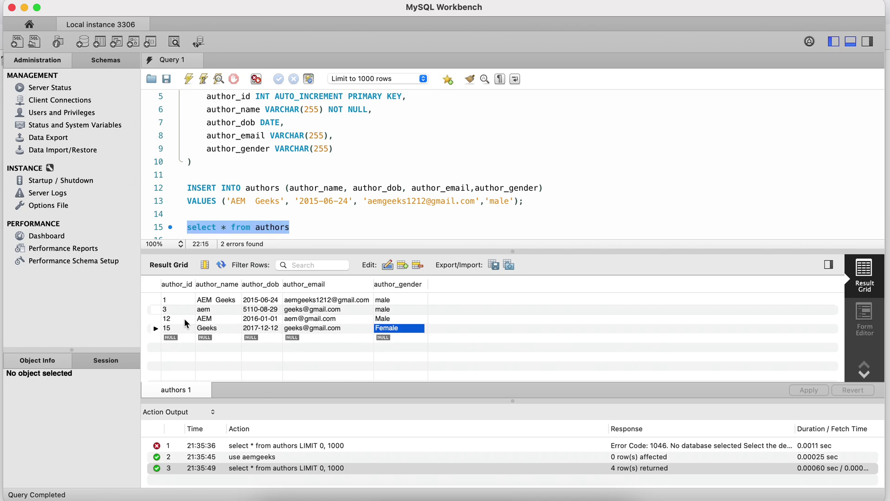
drag(209, 328, 269, 327)
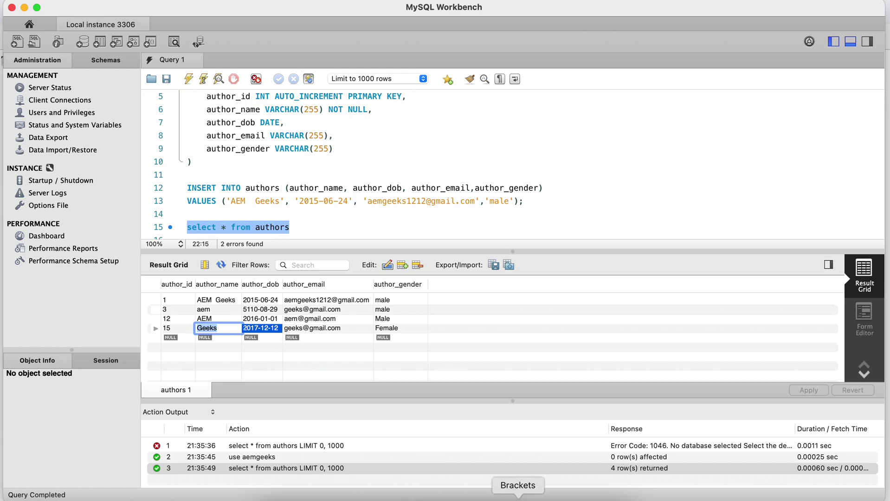
Return to Firefox's 'Form Editor : Add Author' tab.
click(488, 500)
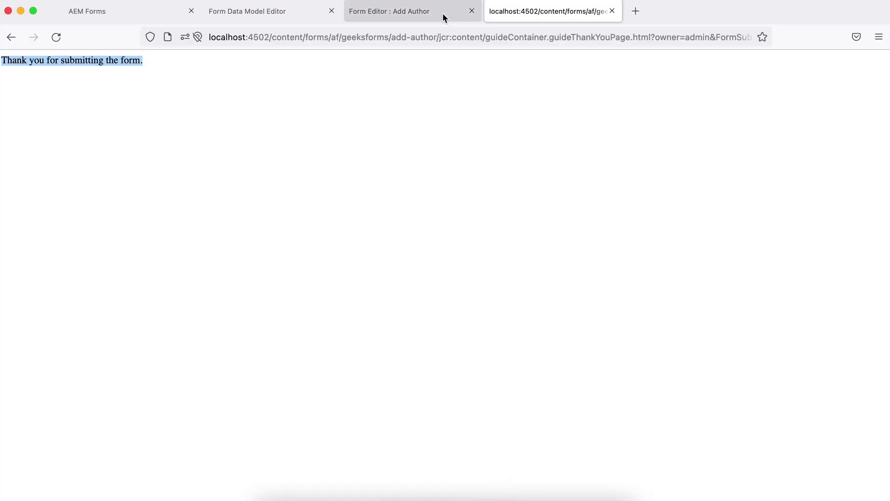
click(420, 11)
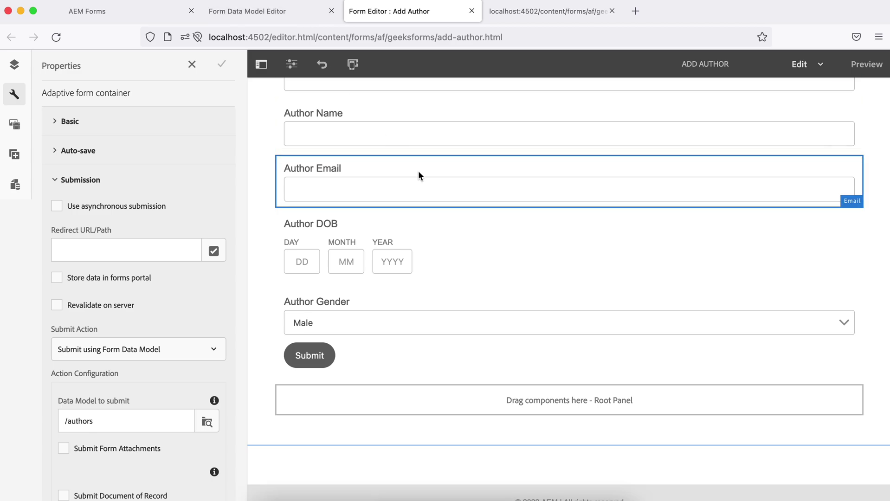